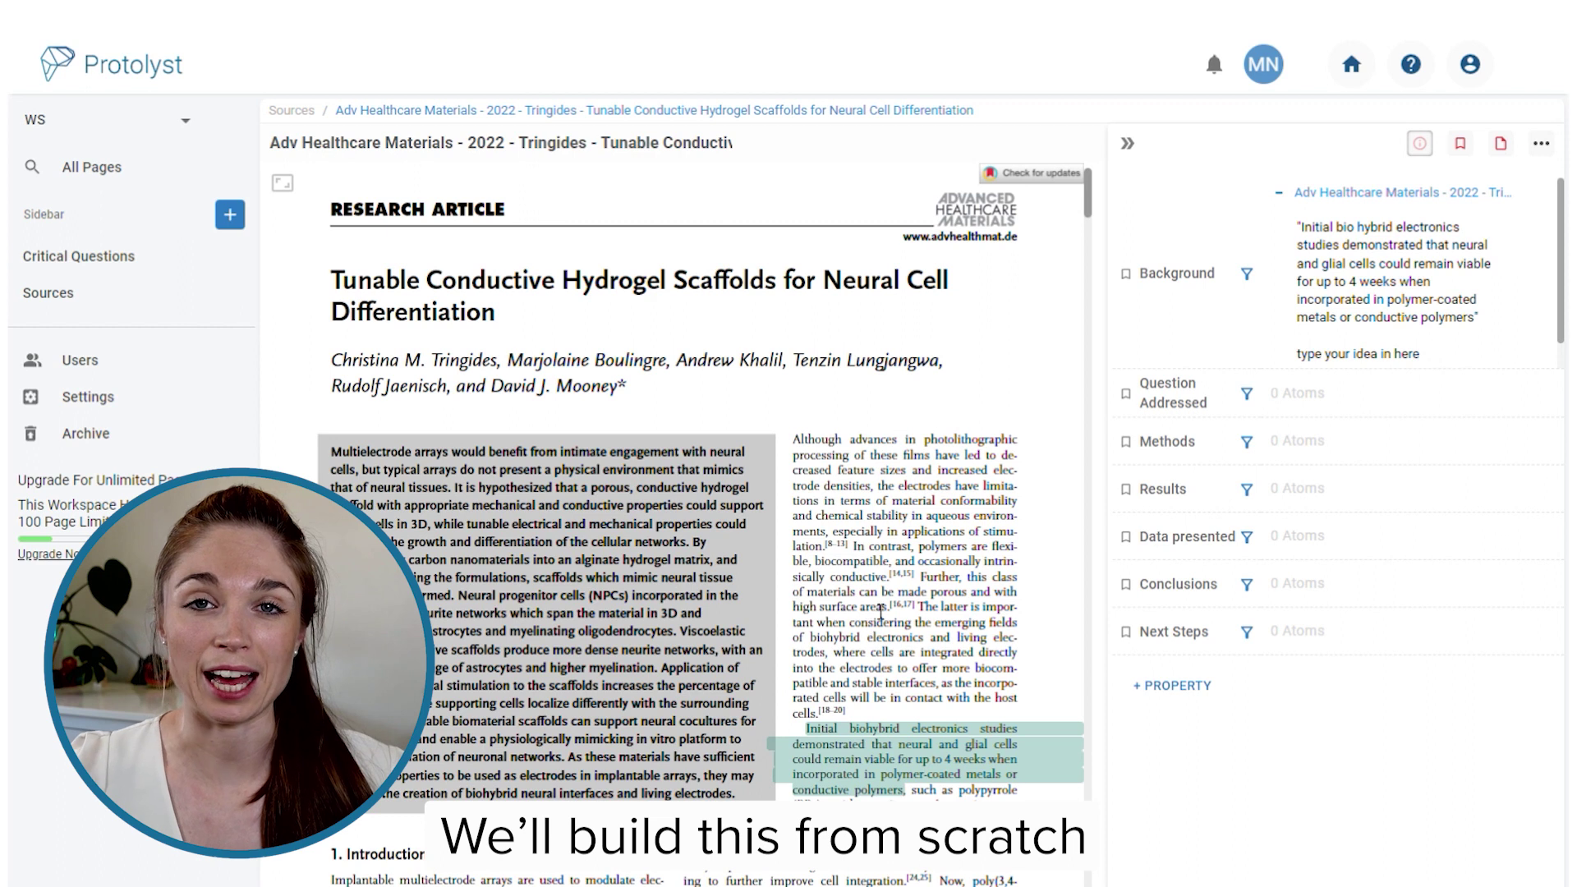
Scroll to page 2 and select the passage from "Here, we investigate" through "Figure 1A)"
{"action": "scroll", "coordinate": [904, 591], "scroll_direction": "down", "scroll_amount": 15}
{"action": "left_click_drag", "start_coordinate": [340, 478], "coordinate": [1318, 444]}
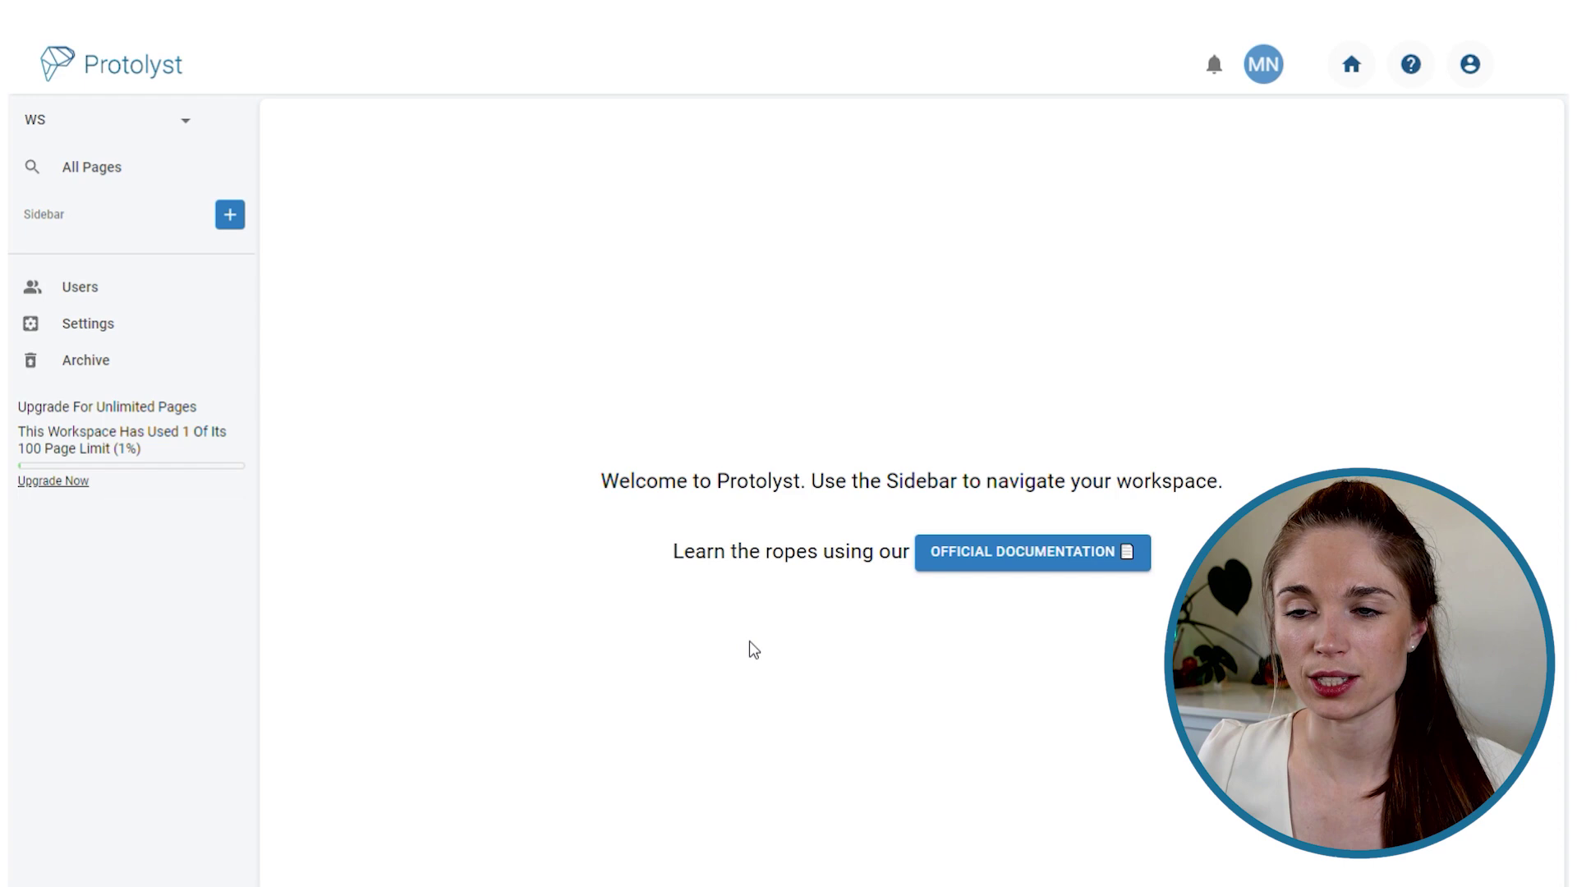
Add a new table page titled Sources and drop the four paper PDFs into it
{"action": "left_click", "coordinate": [230, 212]}
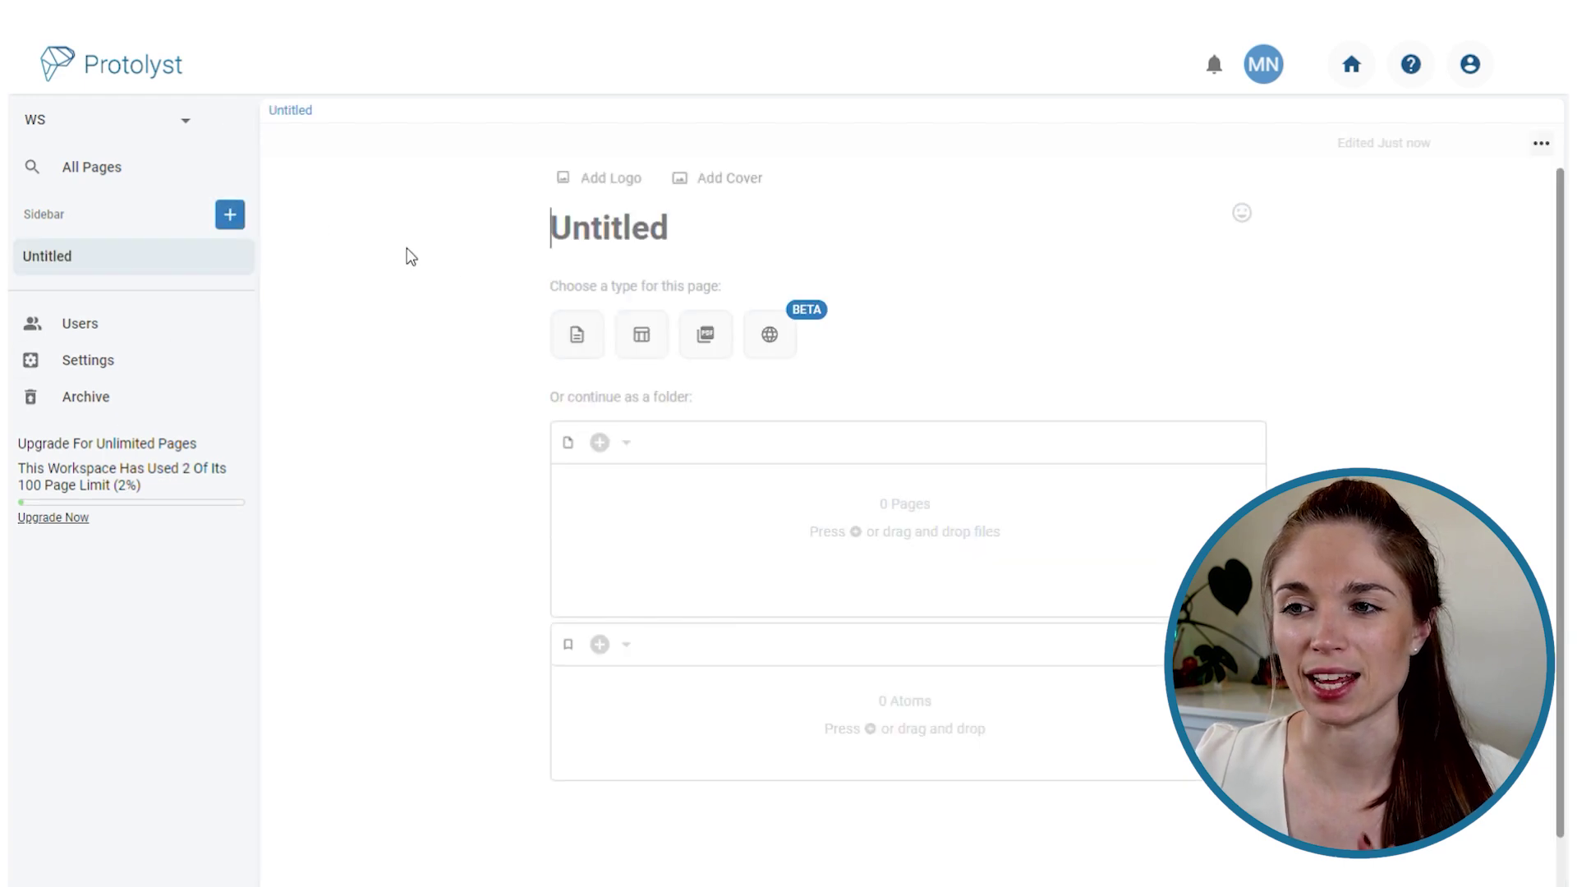
{"action": "left_click", "coordinate": [642, 336]}
{"action": "left_click", "coordinate": [330, 152]}
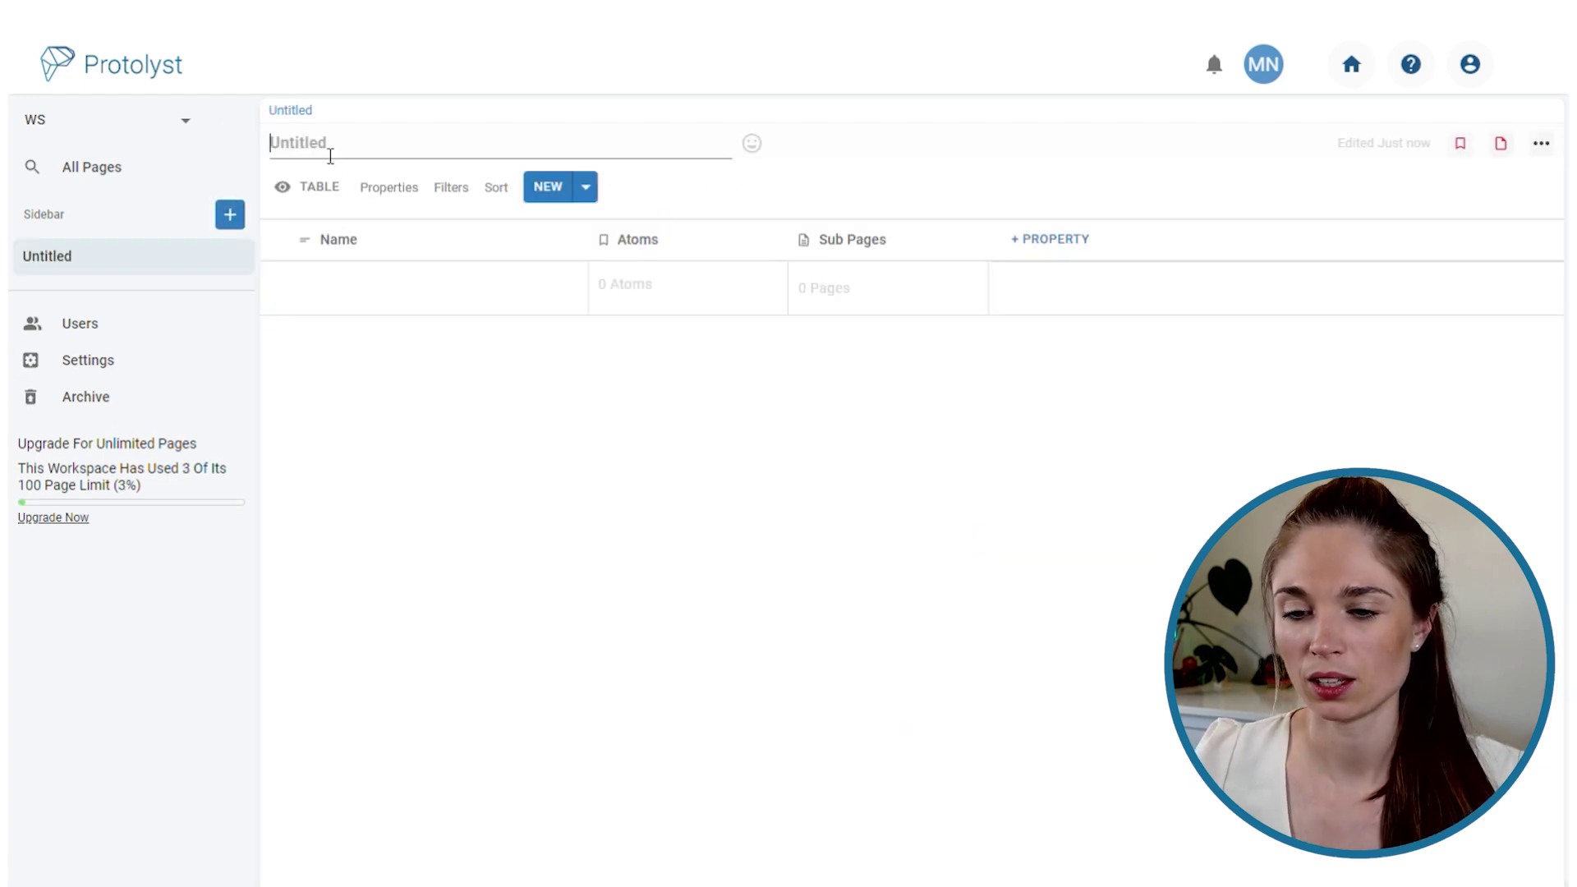
{"action": "type", "text": "Sources"}
{"action": "left_click", "coordinate": [419, 449]}
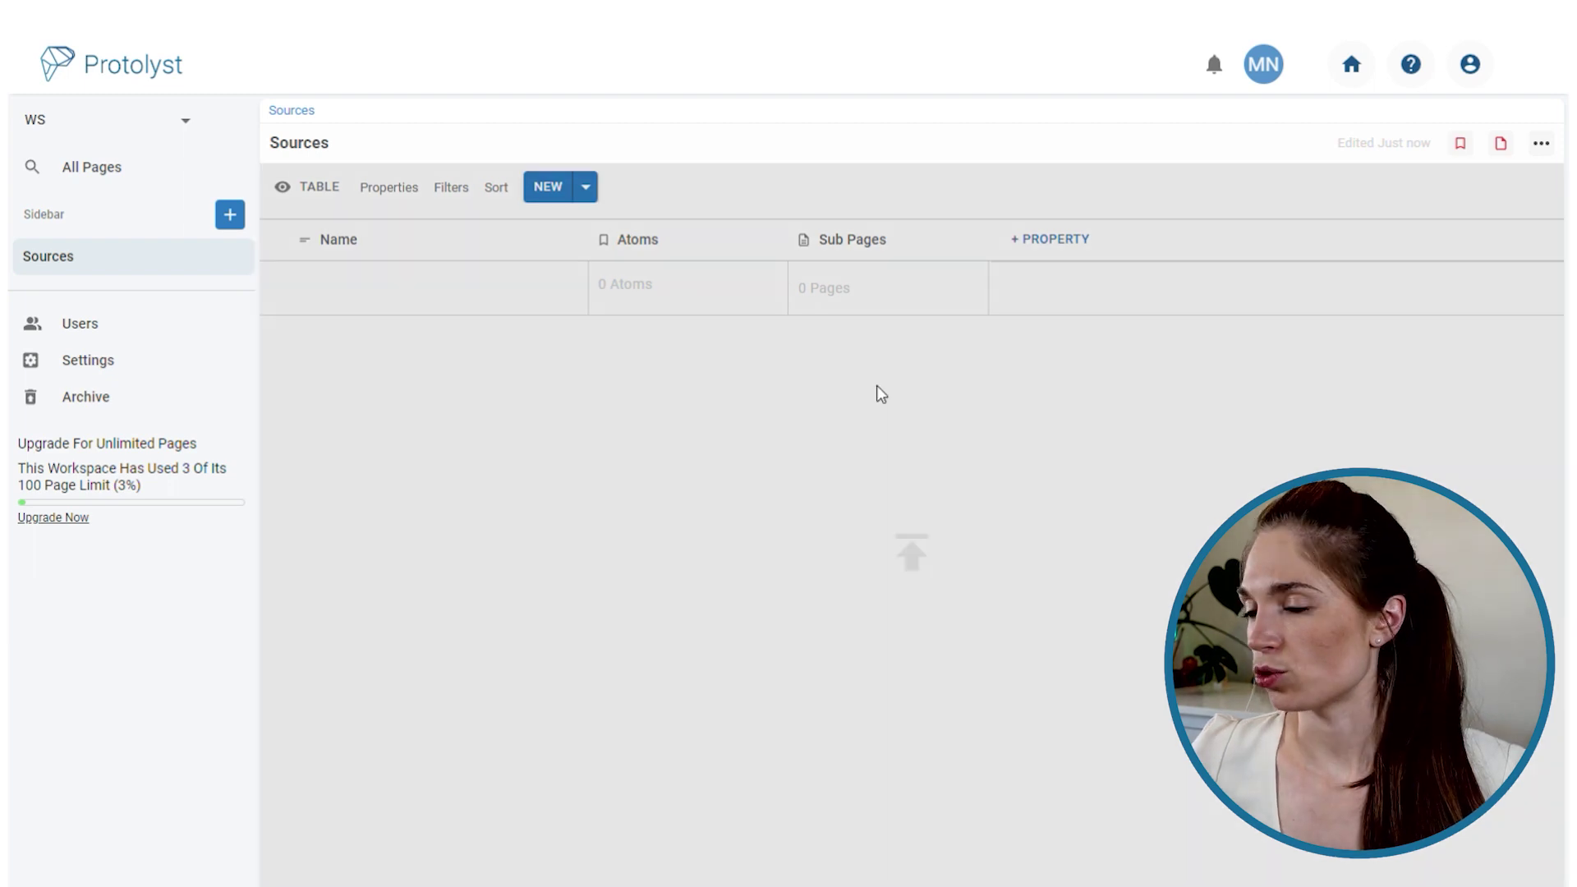
{"action": "left_click_drag", "start_coordinate": [876, 391], "coordinate": [657, 468]}
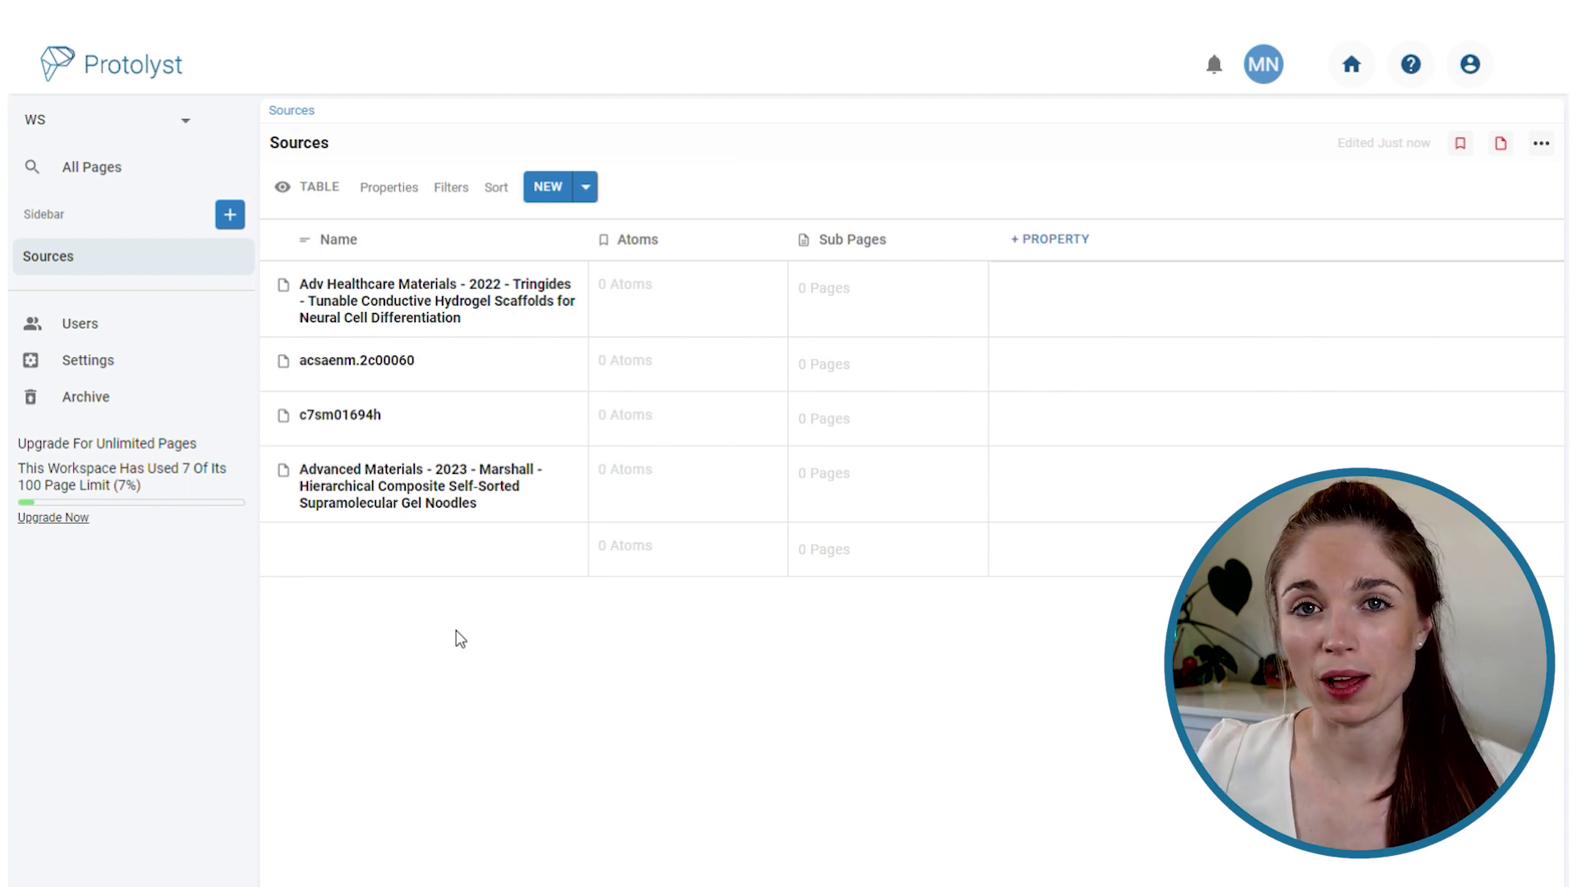
Add a second table page and title it Critical Questions
{"action": "left_click", "coordinate": [230, 214]}
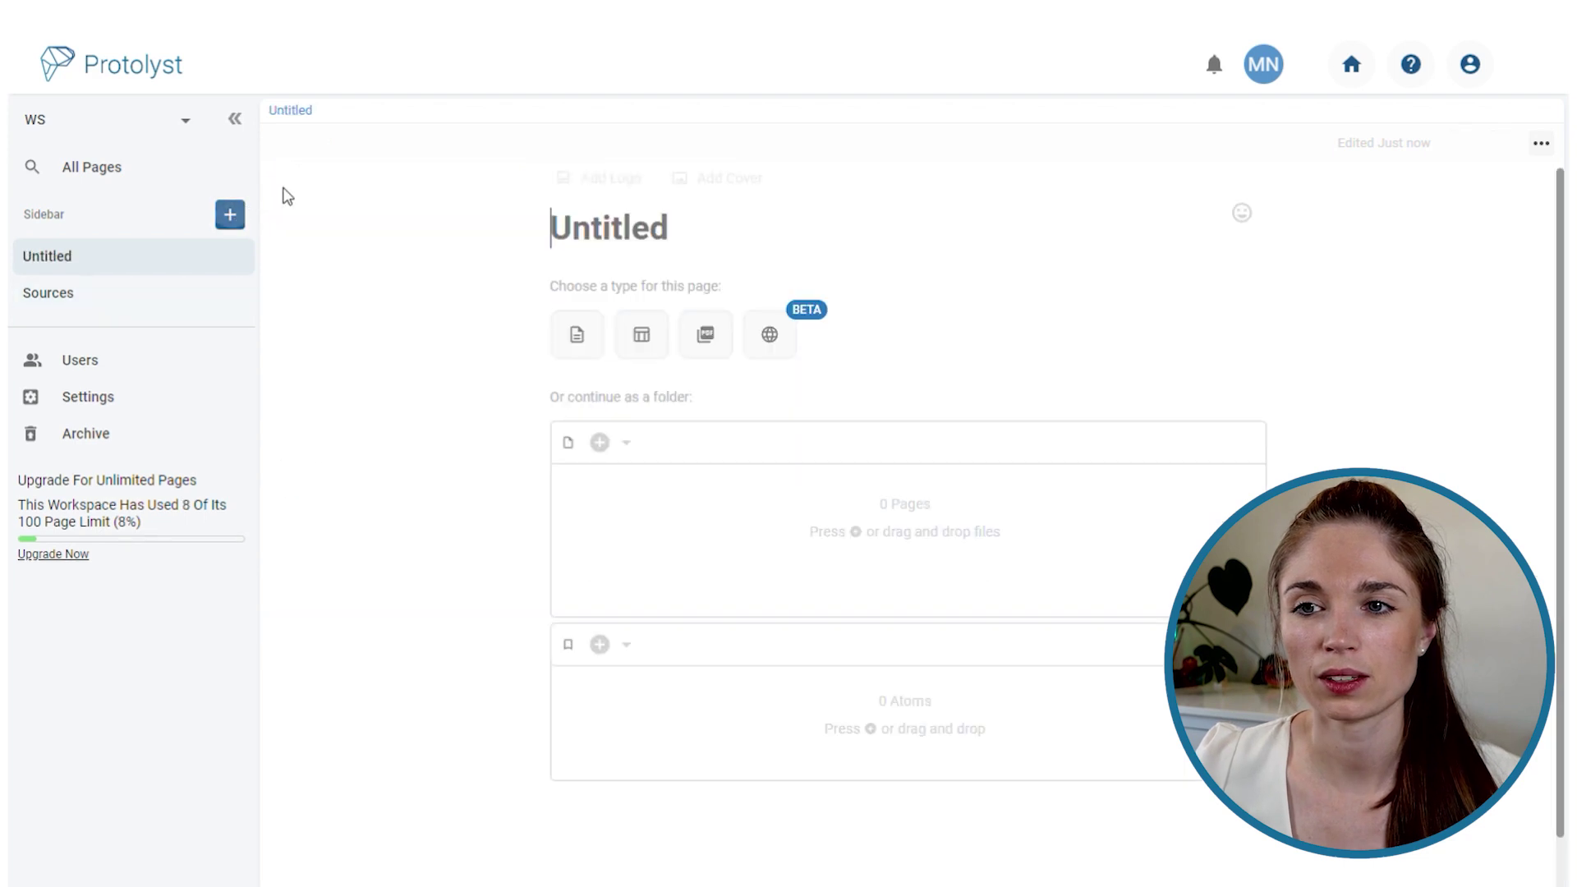
{"action": "left_click", "coordinate": [648, 334]}
{"action": "left_click", "coordinate": [327, 156]}
{"action": "type", "text": "Critical Questions"}
{"action": "left_click", "coordinate": [447, 345]}
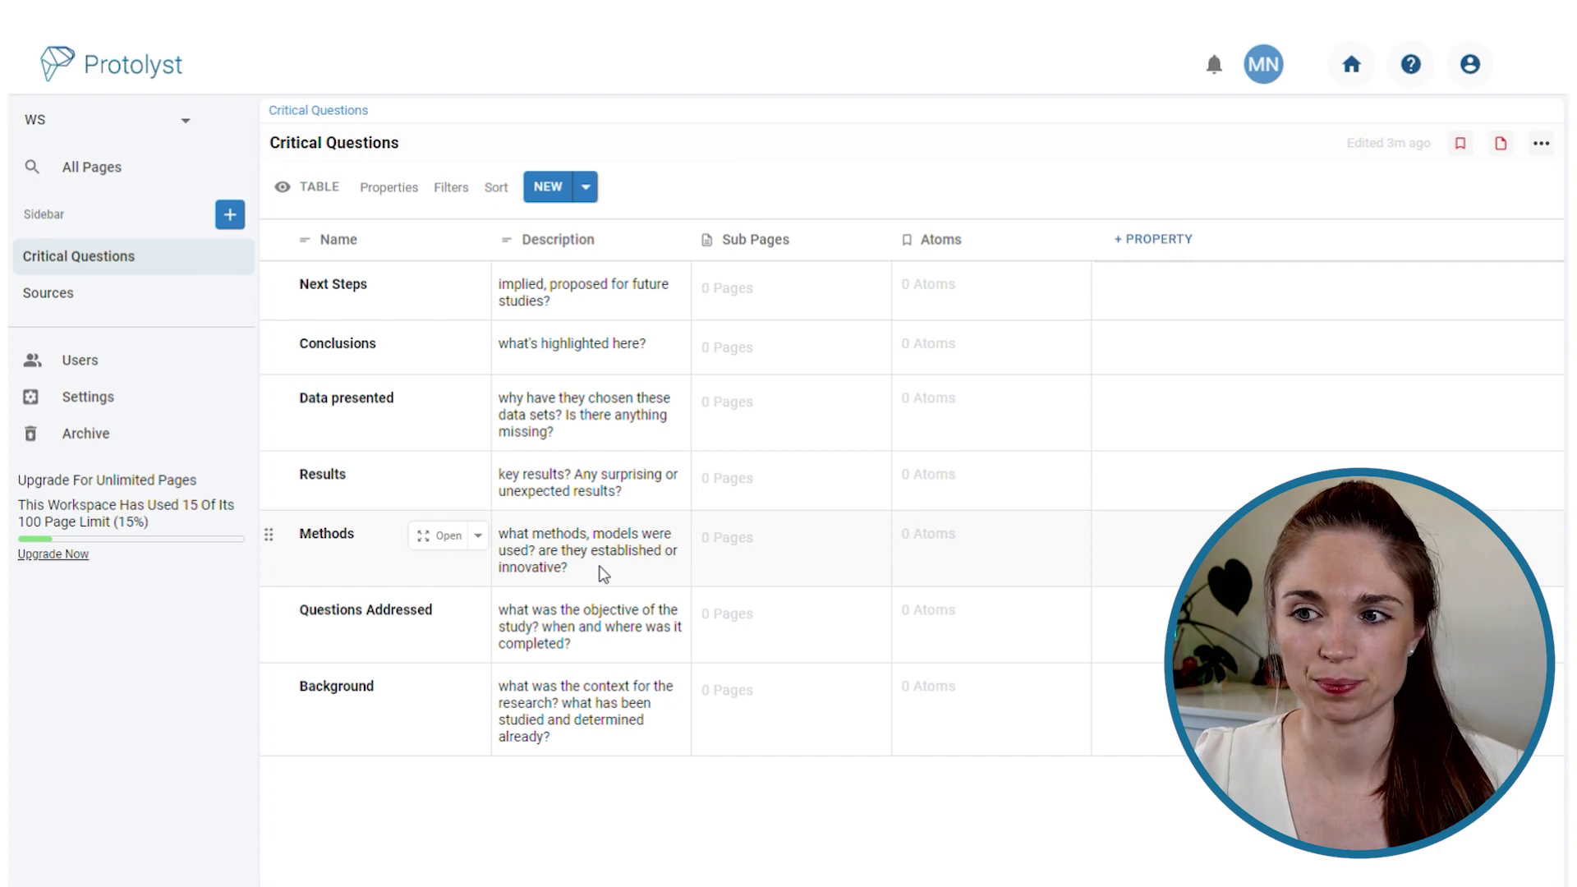
Delete the Sub Pages column from the Critical Questions table
{"action": "left_click", "coordinate": [811, 243]}
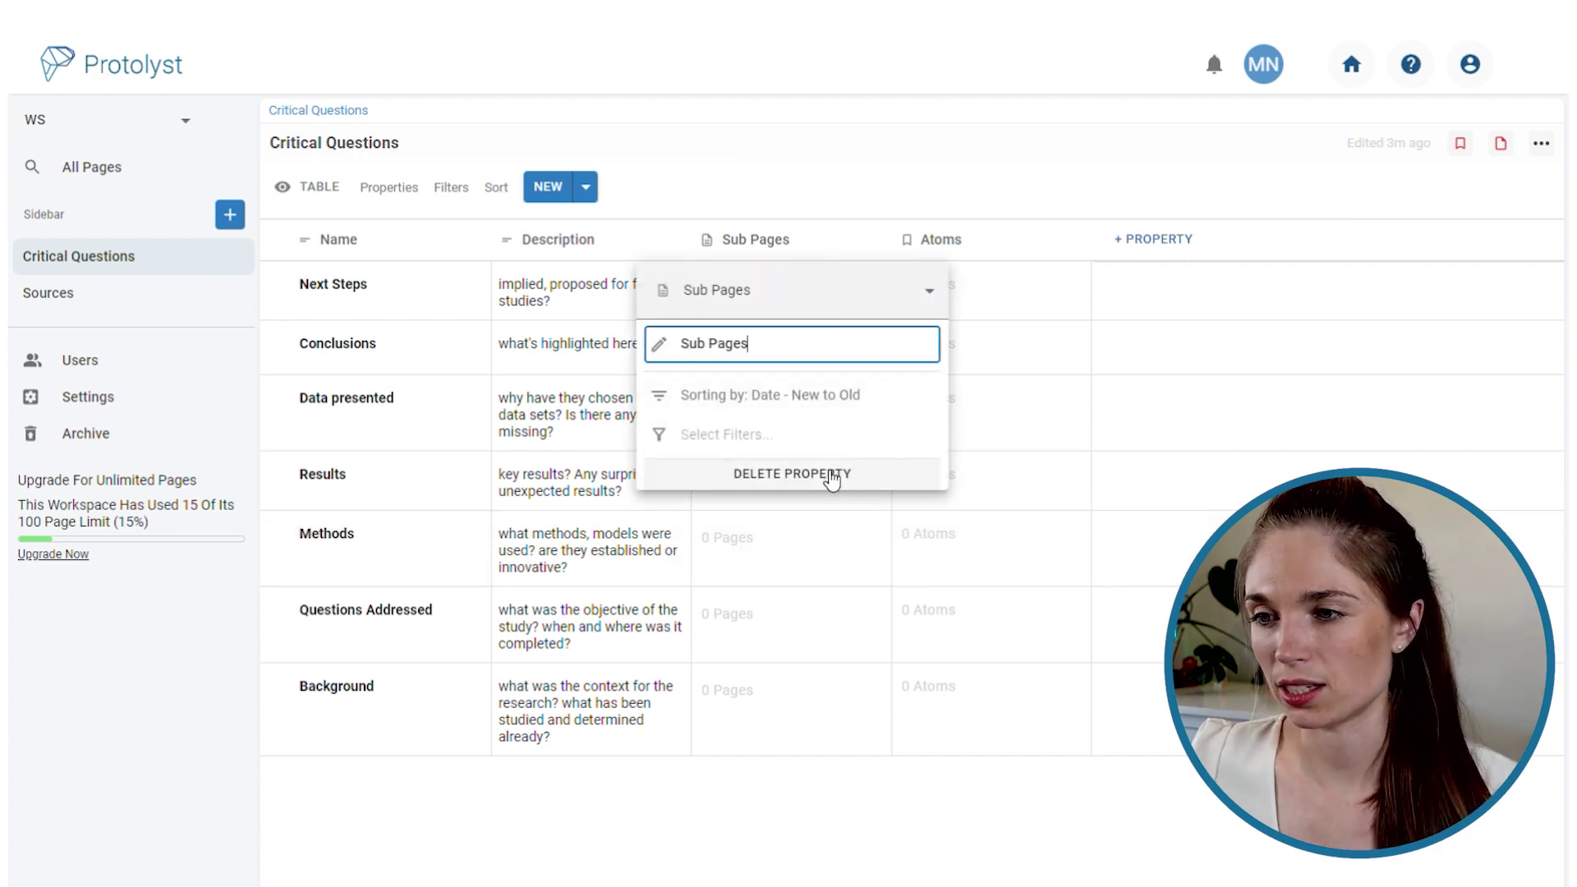
{"action": "left_click", "coordinate": [832, 477]}
{"action": "left_click", "coordinate": [1042, 557]}
Delete the Atoms column as well, then return to the Sources table
{"action": "left_click", "coordinate": [834, 282]}
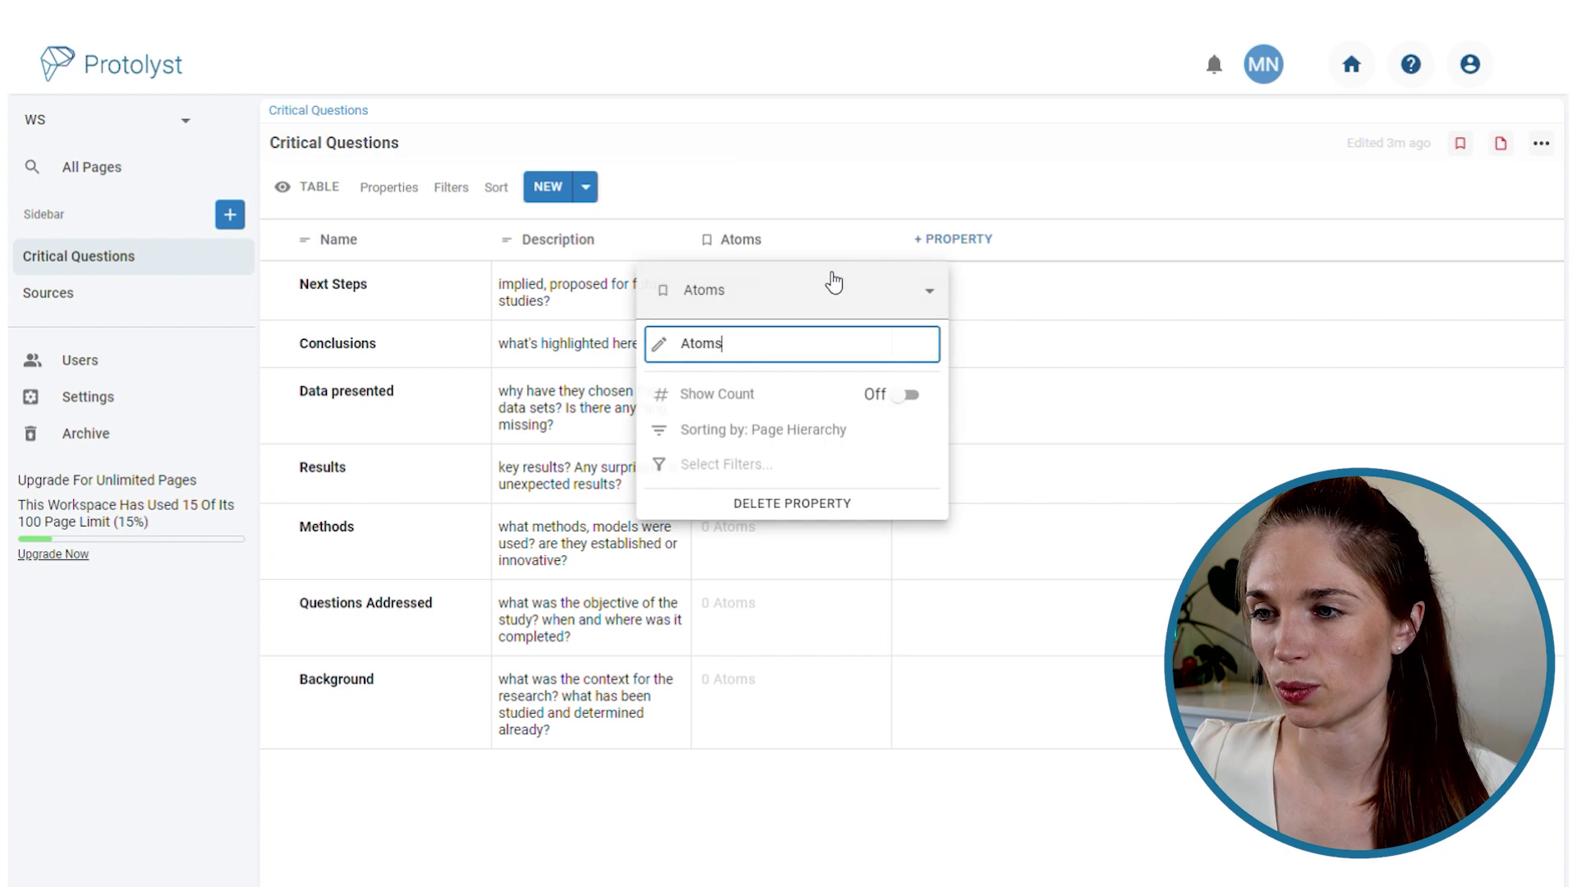
{"action": "left_click", "coordinate": [830, 503]}
{"action": "left_click", "coordinate": [1042, 557]}
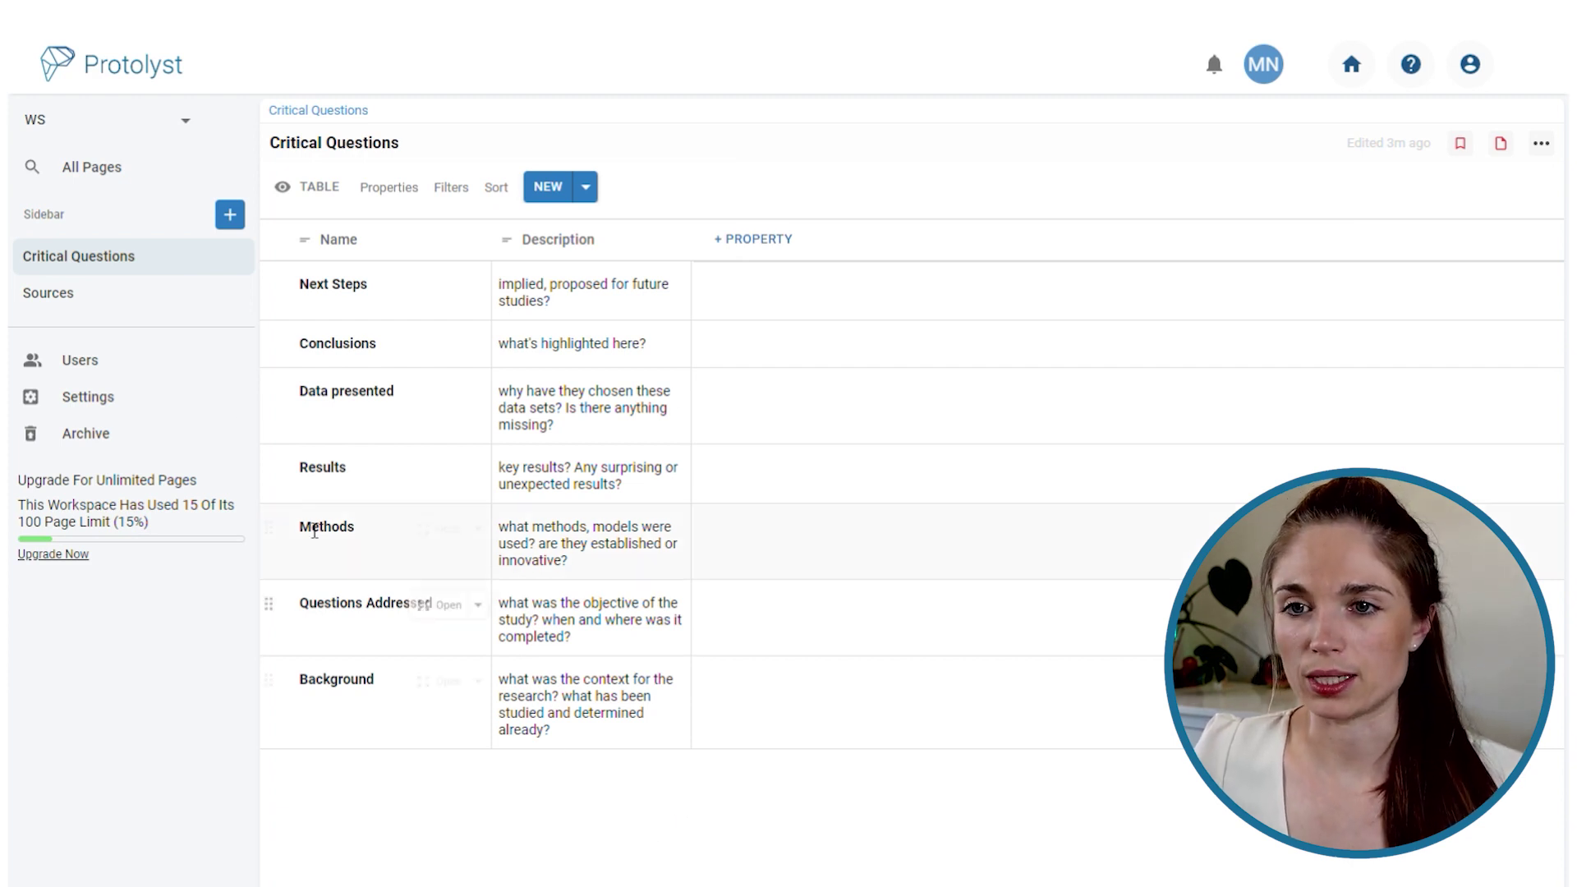
{"action": "left_click", "coordinate": [117, 309]}
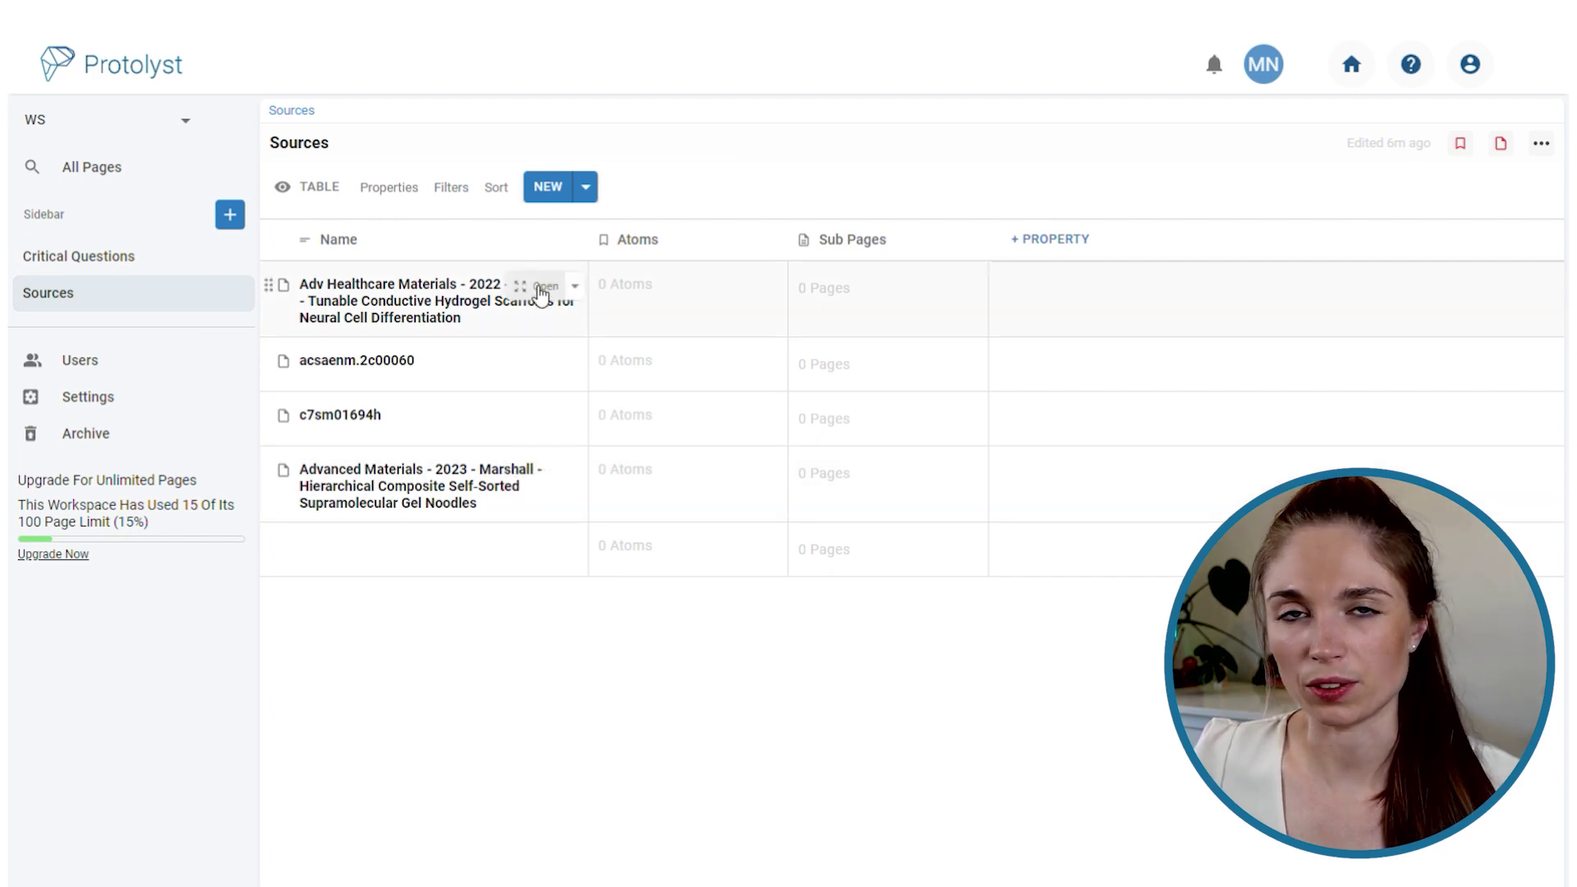
Open the Tringides 2022 Adv Healthcare Materials paper from the first Sources row
{"action": "left_click", "coordinate": [541, 294]}
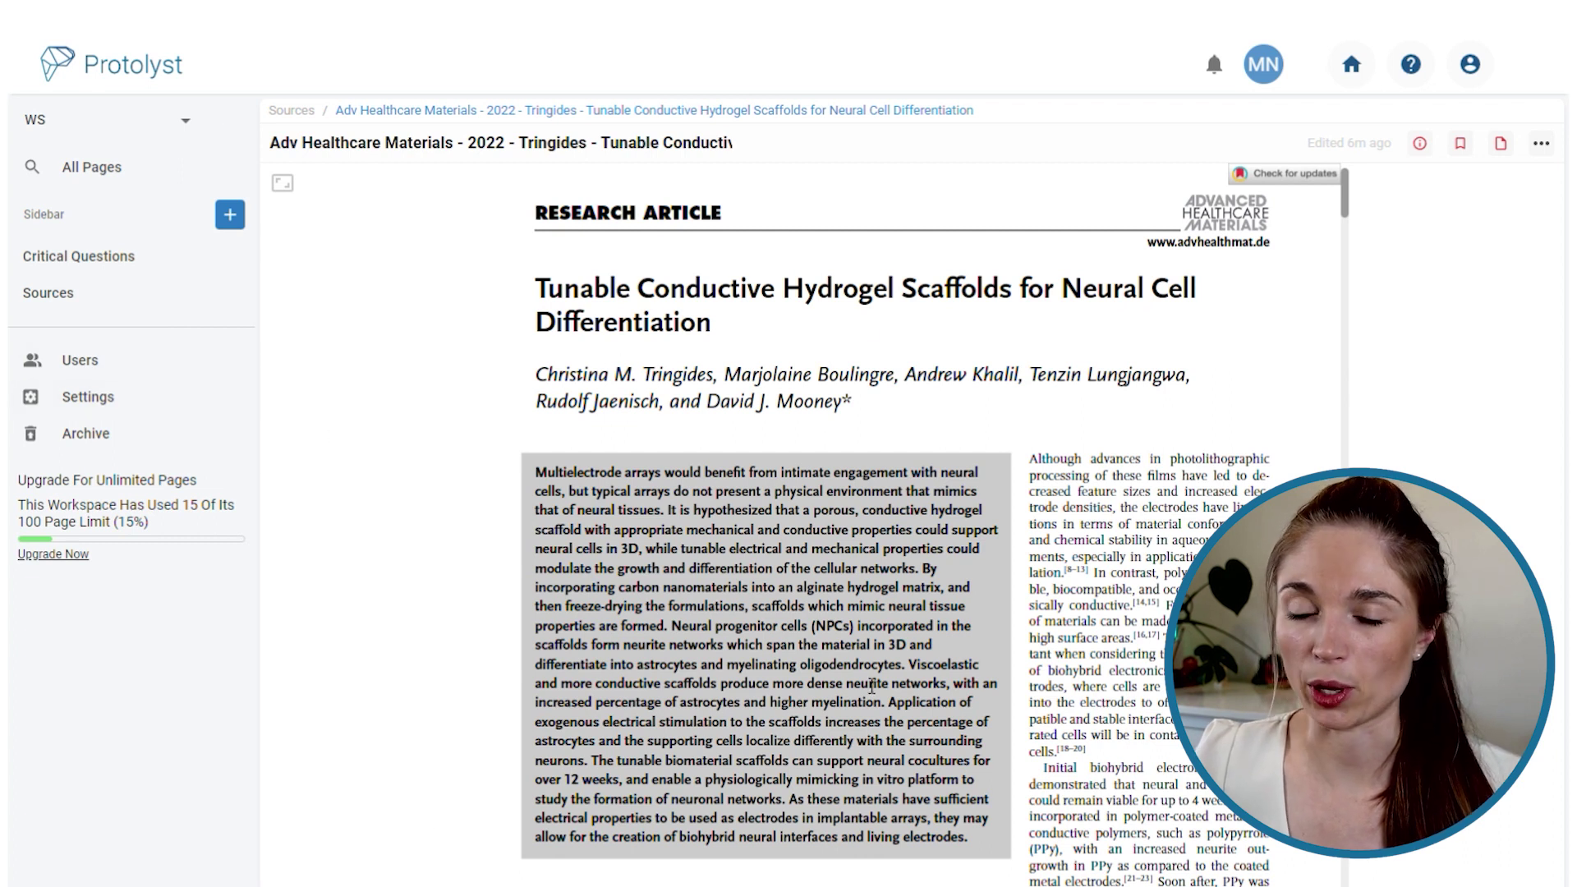
Show Critical Questions in splitscreen beside the paper and widen the PDF pane
{"action": "left_click", "coordinate": [152, 264]}
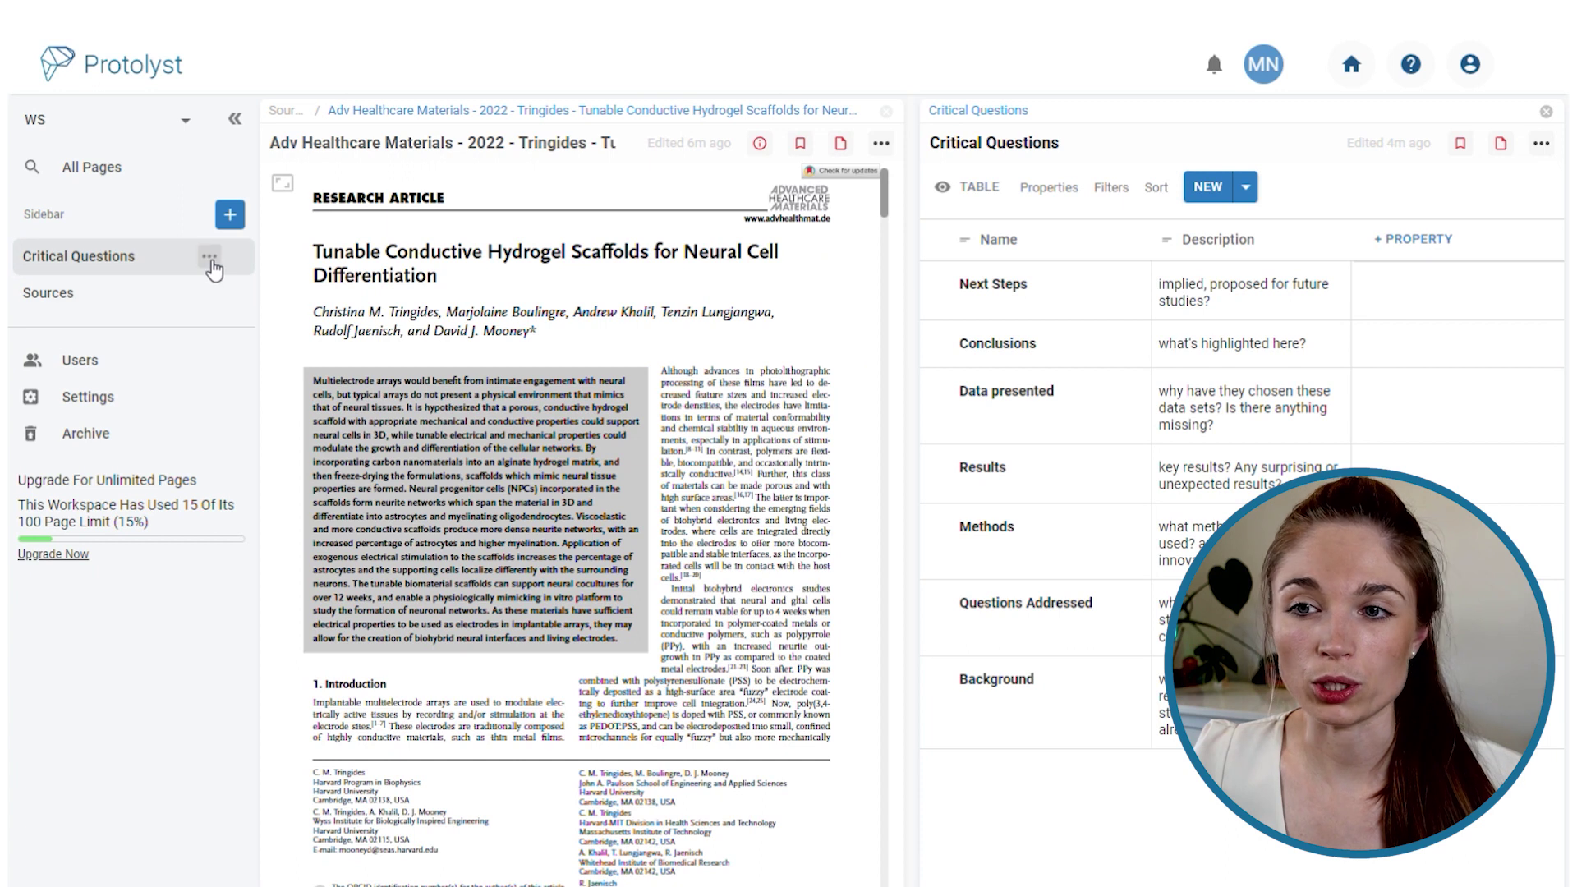
{"action": "left_click", "coordinate": [217, 258]}
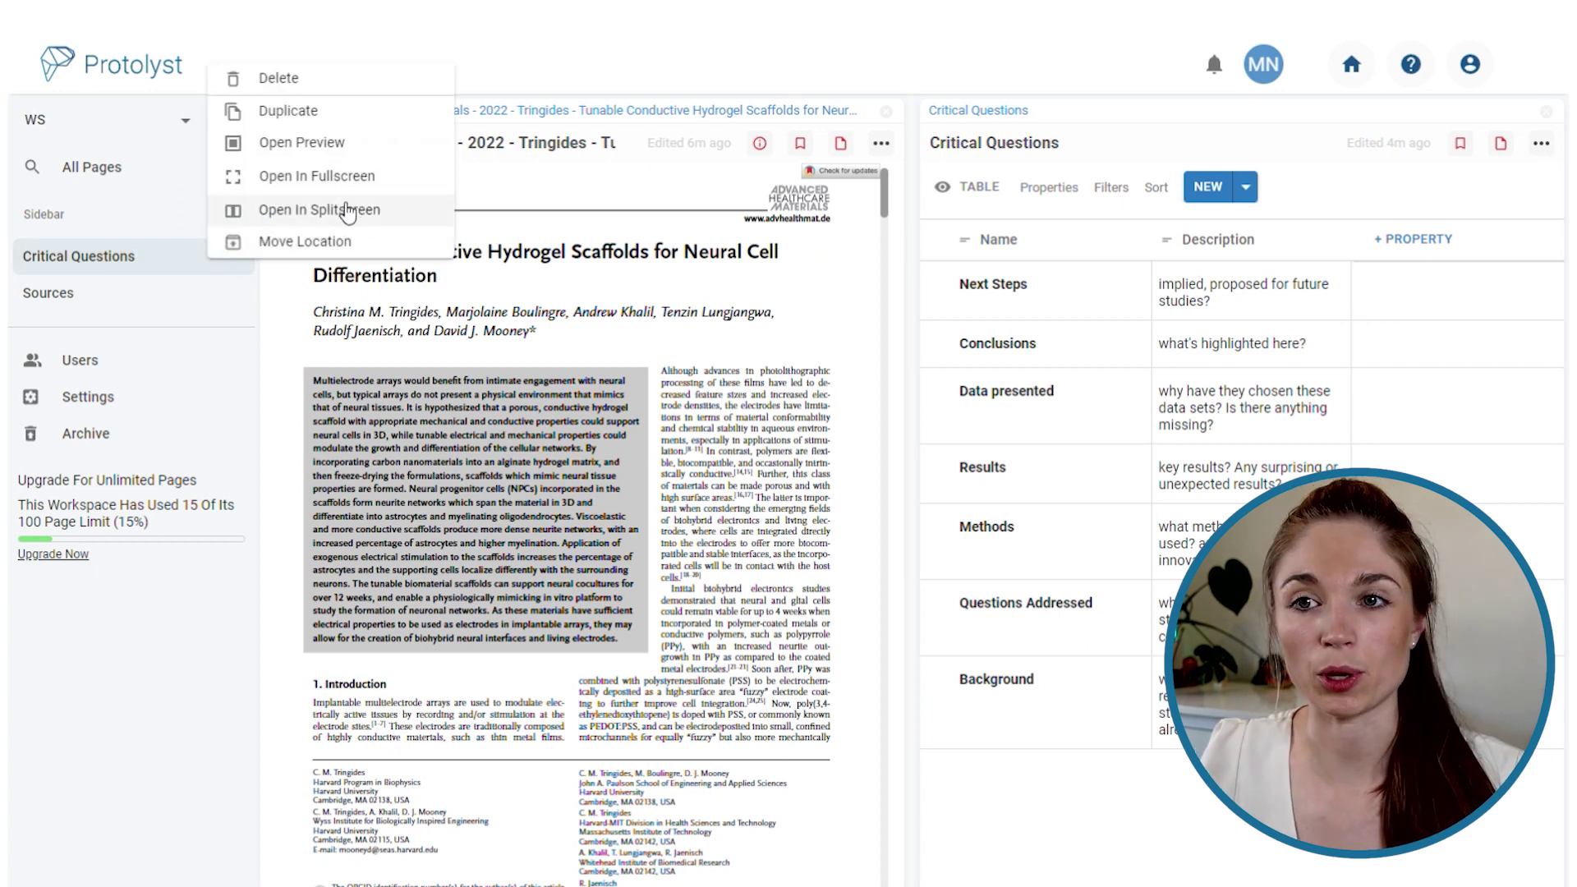
{"action": "left_click", "coordinate": [1235, 826]}
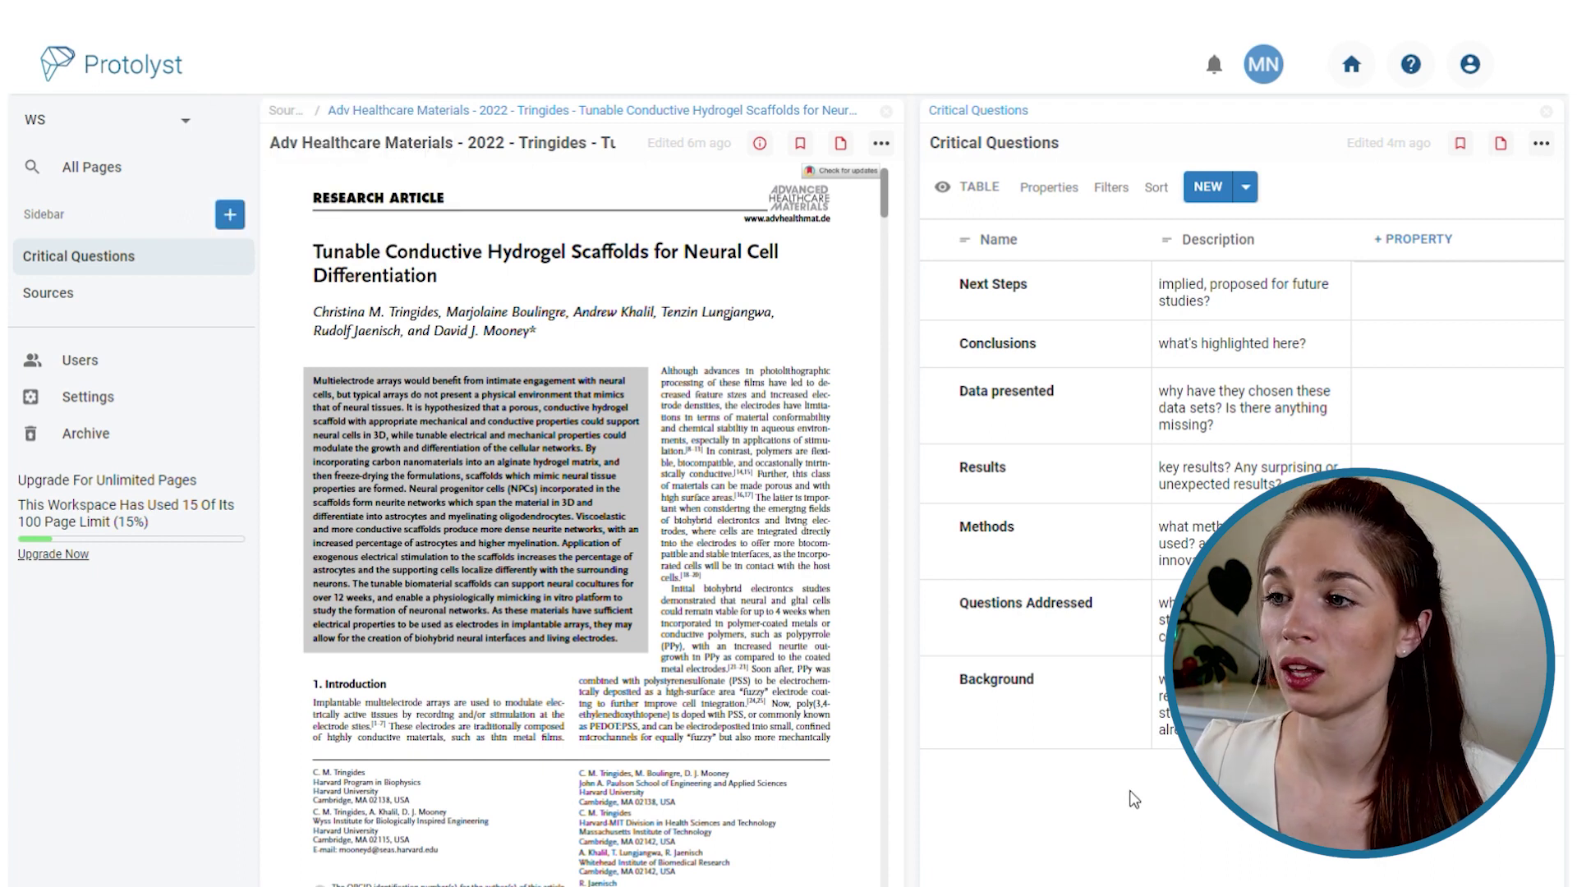
{"action": "left_click_drag", "start_coordinate": [914, 474], "coordinate": [1044, 474]}
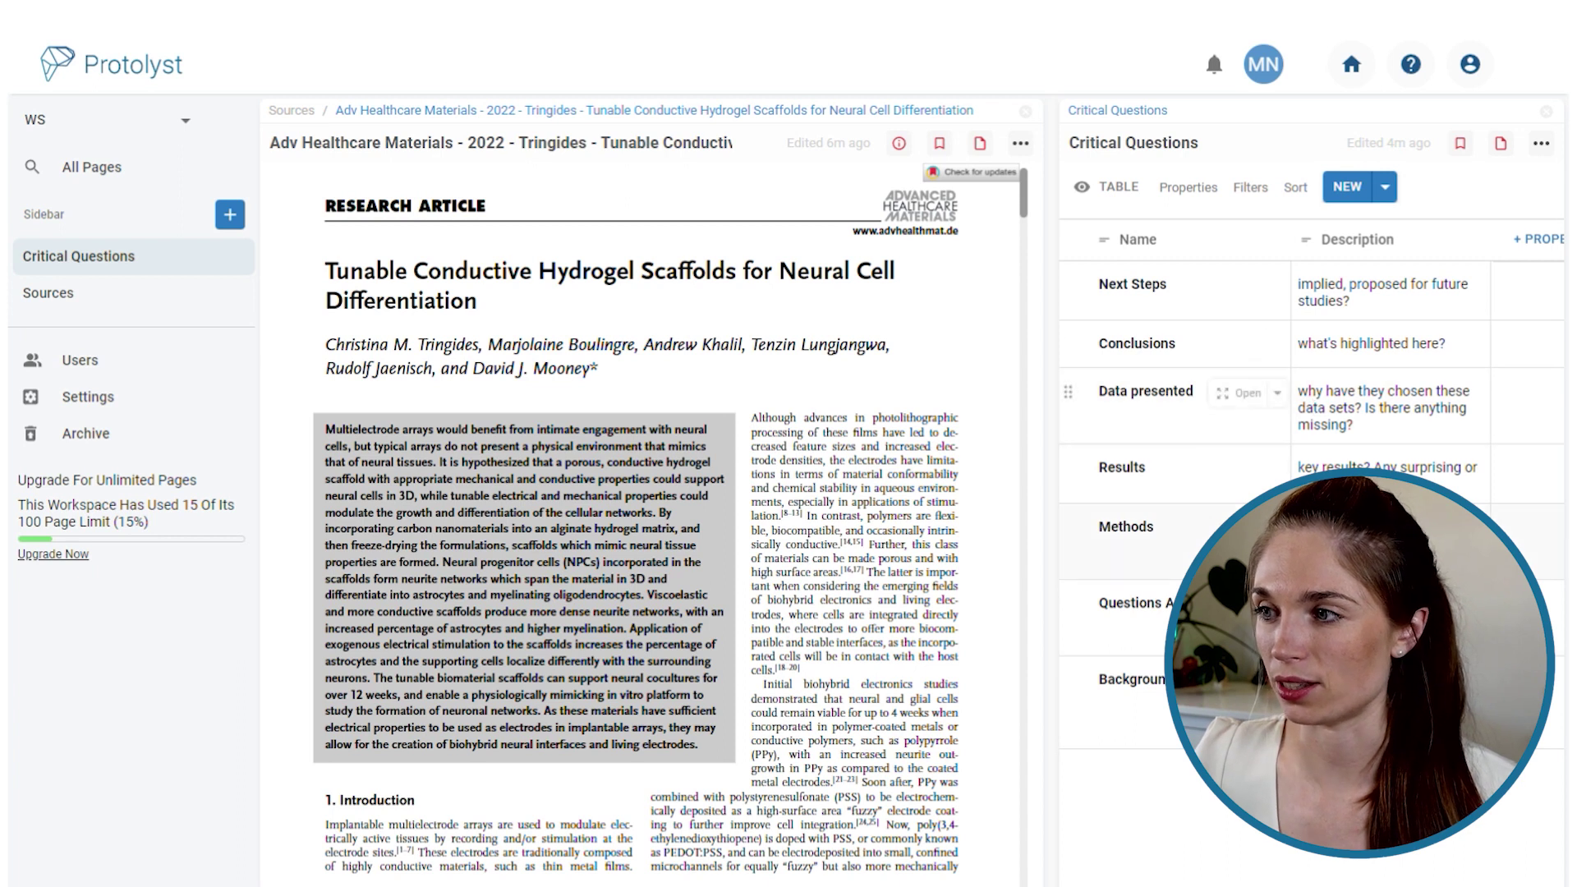
Capture the "Initial biohybrid electronics studies…conductive polymers" passage as an atom
{"action": "scroll", "coordinate": [862, 642], "scroll_direction": "down", "scroll_amount": 4}
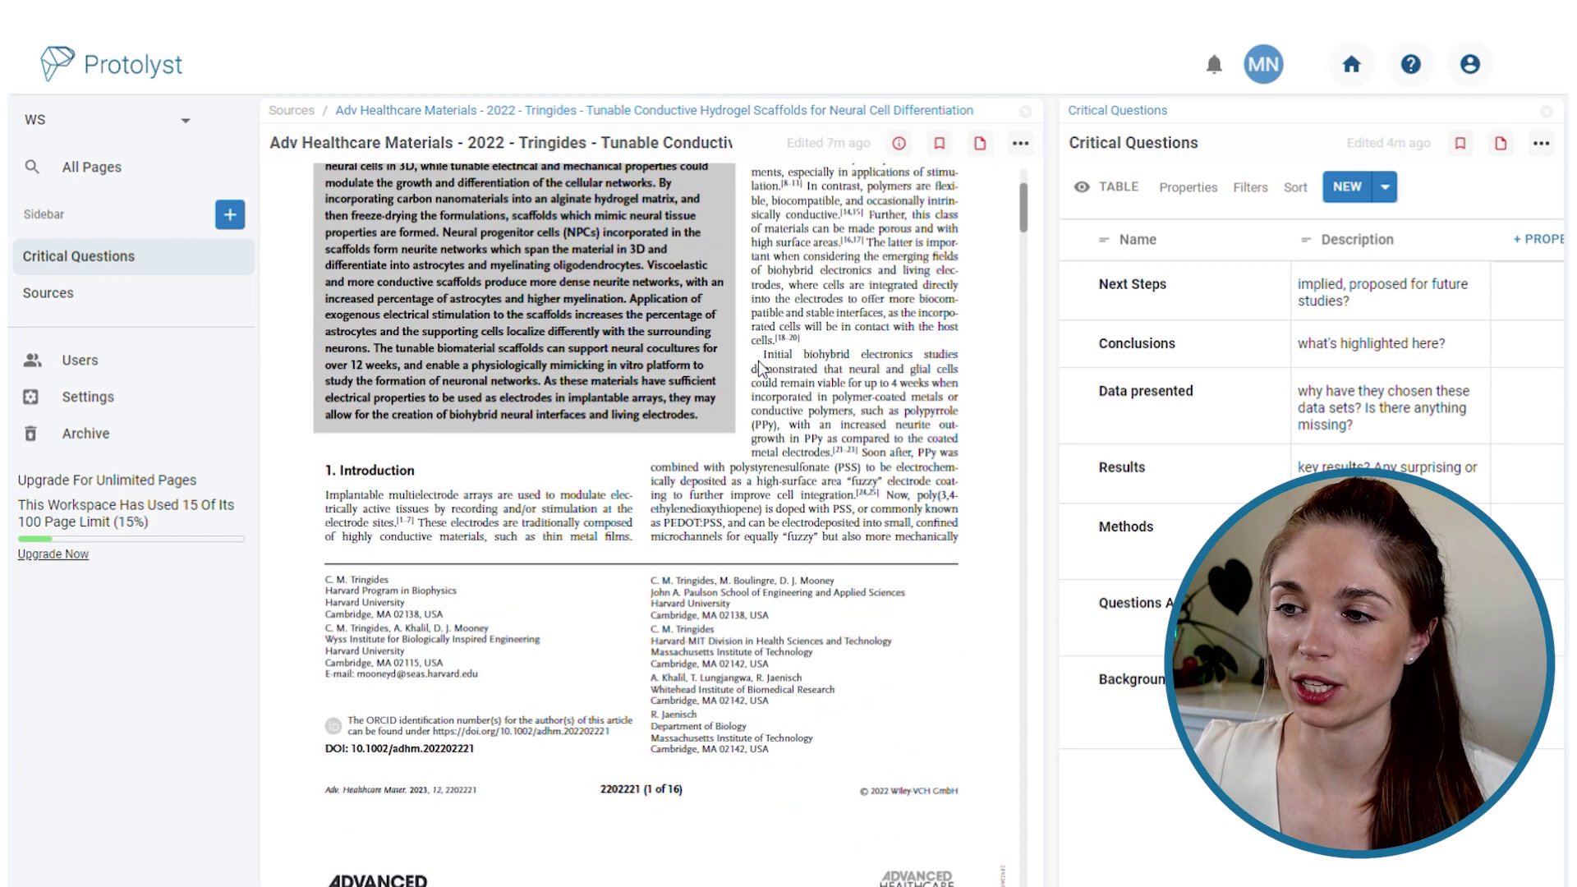
{"action": "left_click_drag", "start_coordinate": [774, 364], "coordinate": [854, 414]}
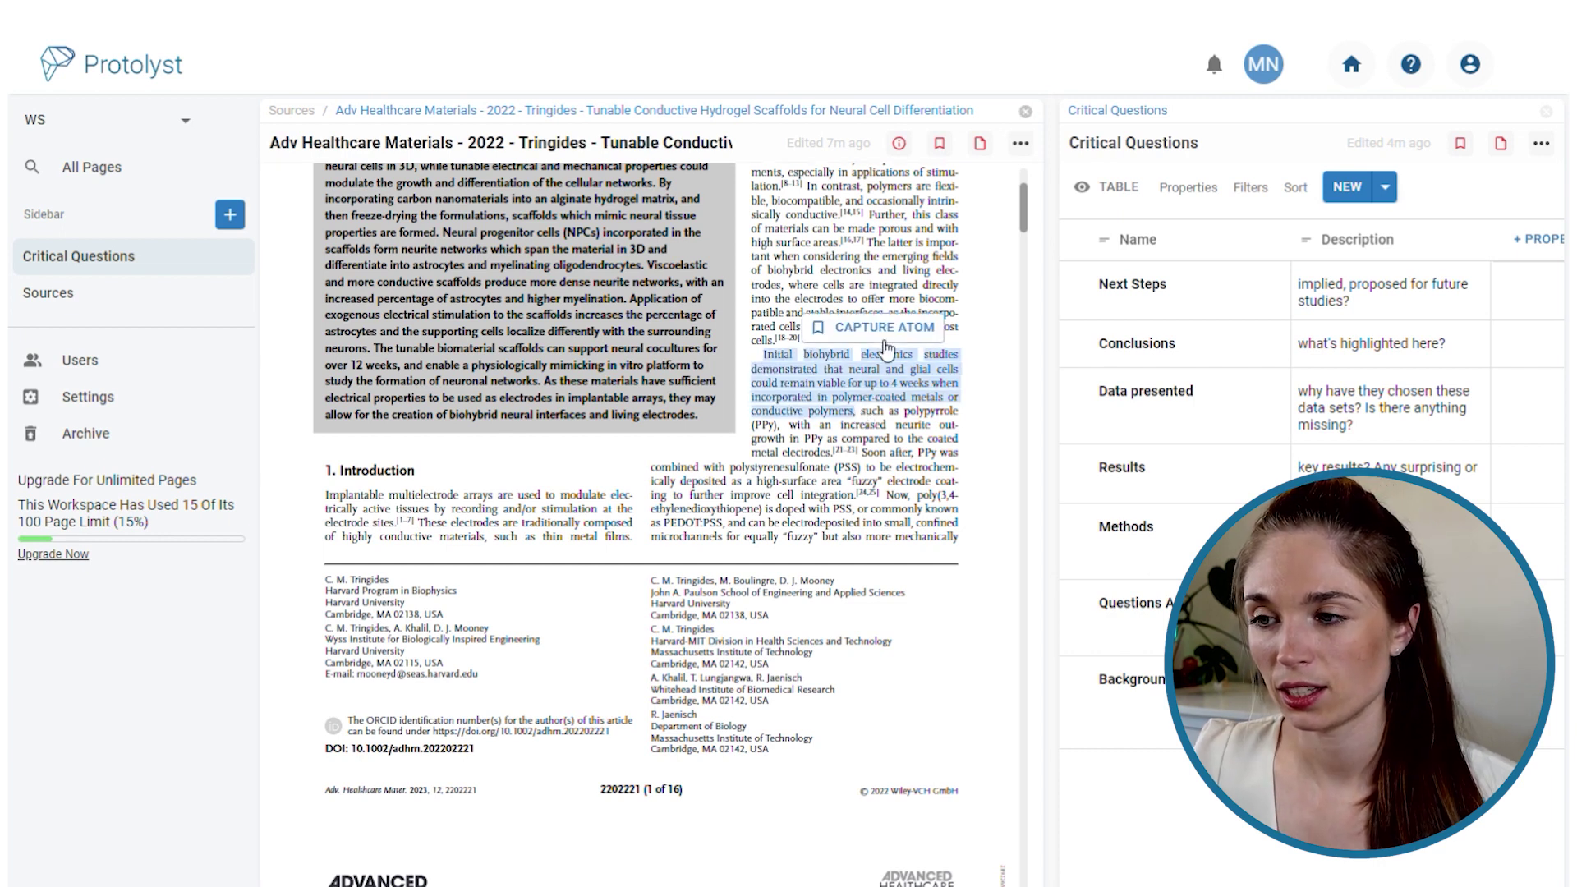
{"action": "left_click", "coordinate": [885, 328]}
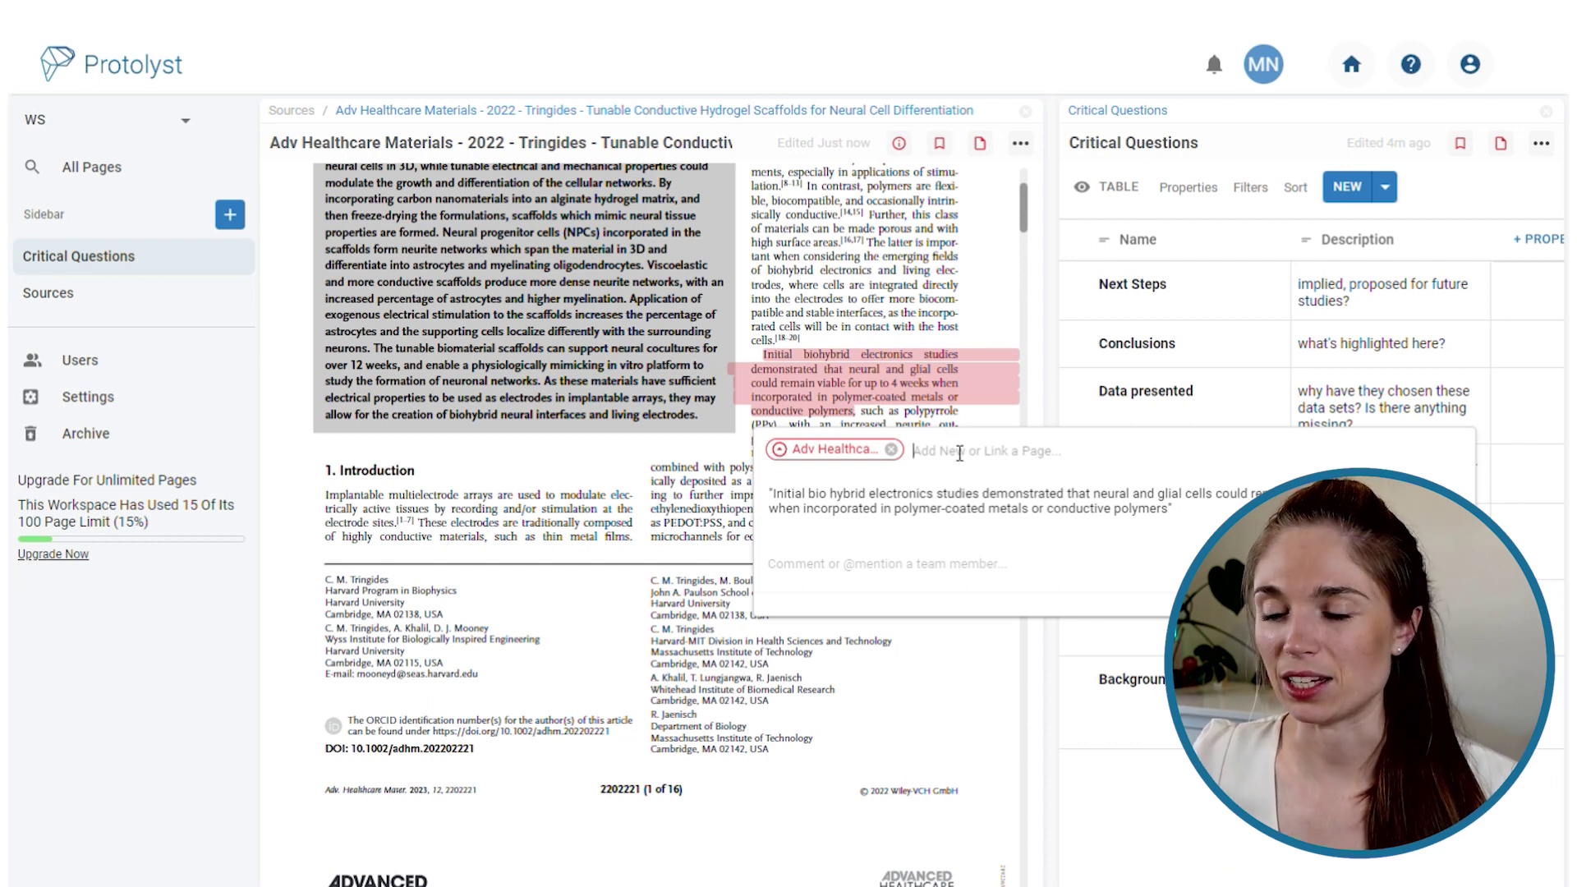
Link the atom to the Background question and note "type your idea in here" beneath the quote
{"action": "type", "text": "back"}
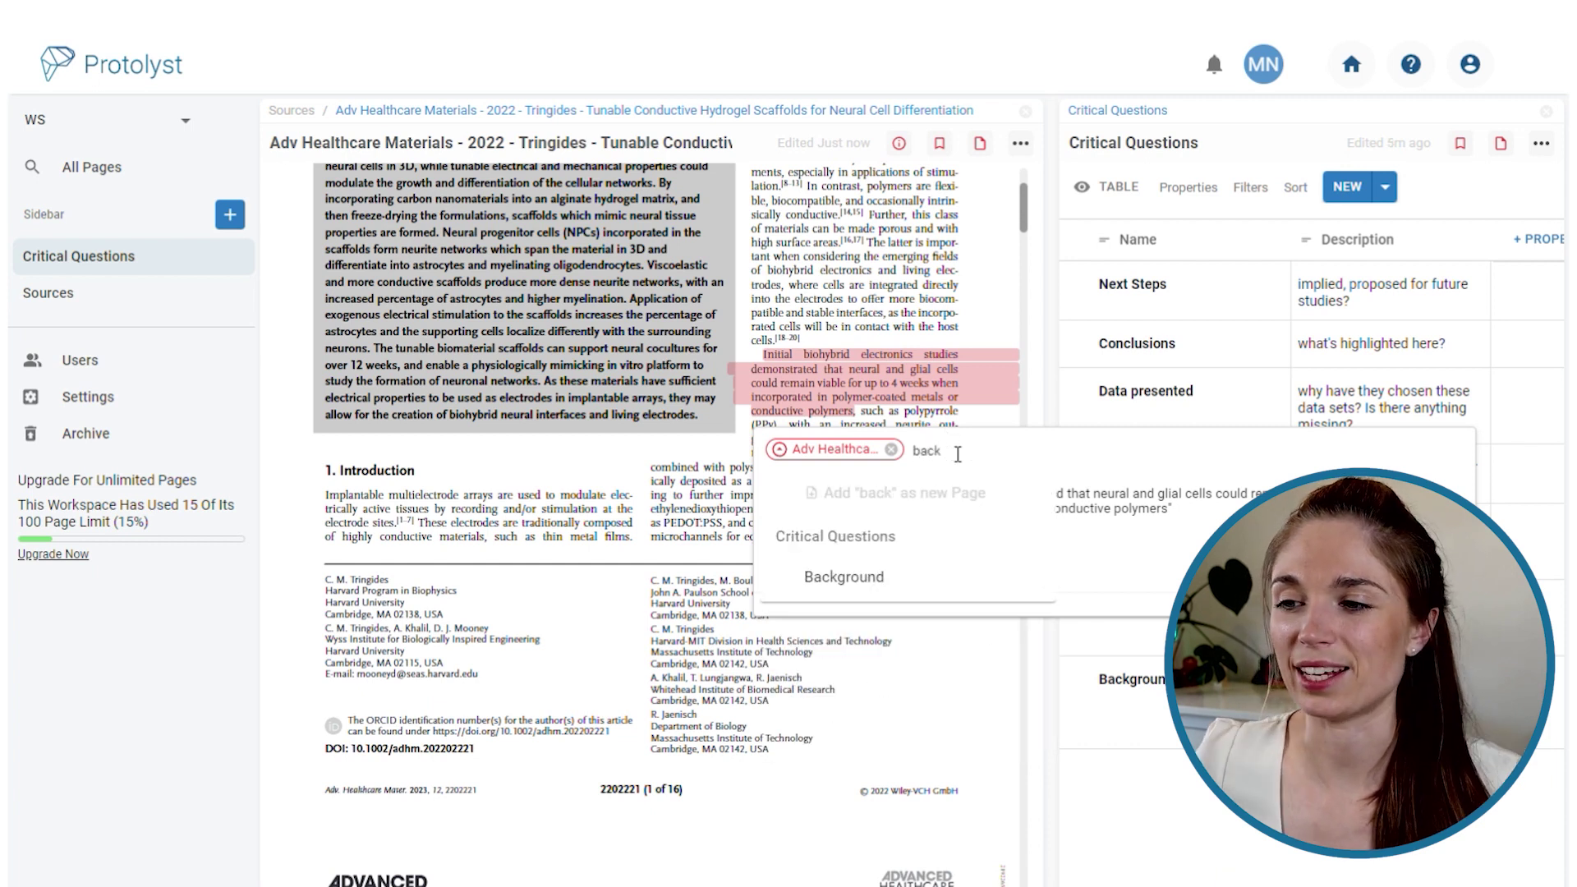
{"action": "left_click", "coordinate": [918, 579]}
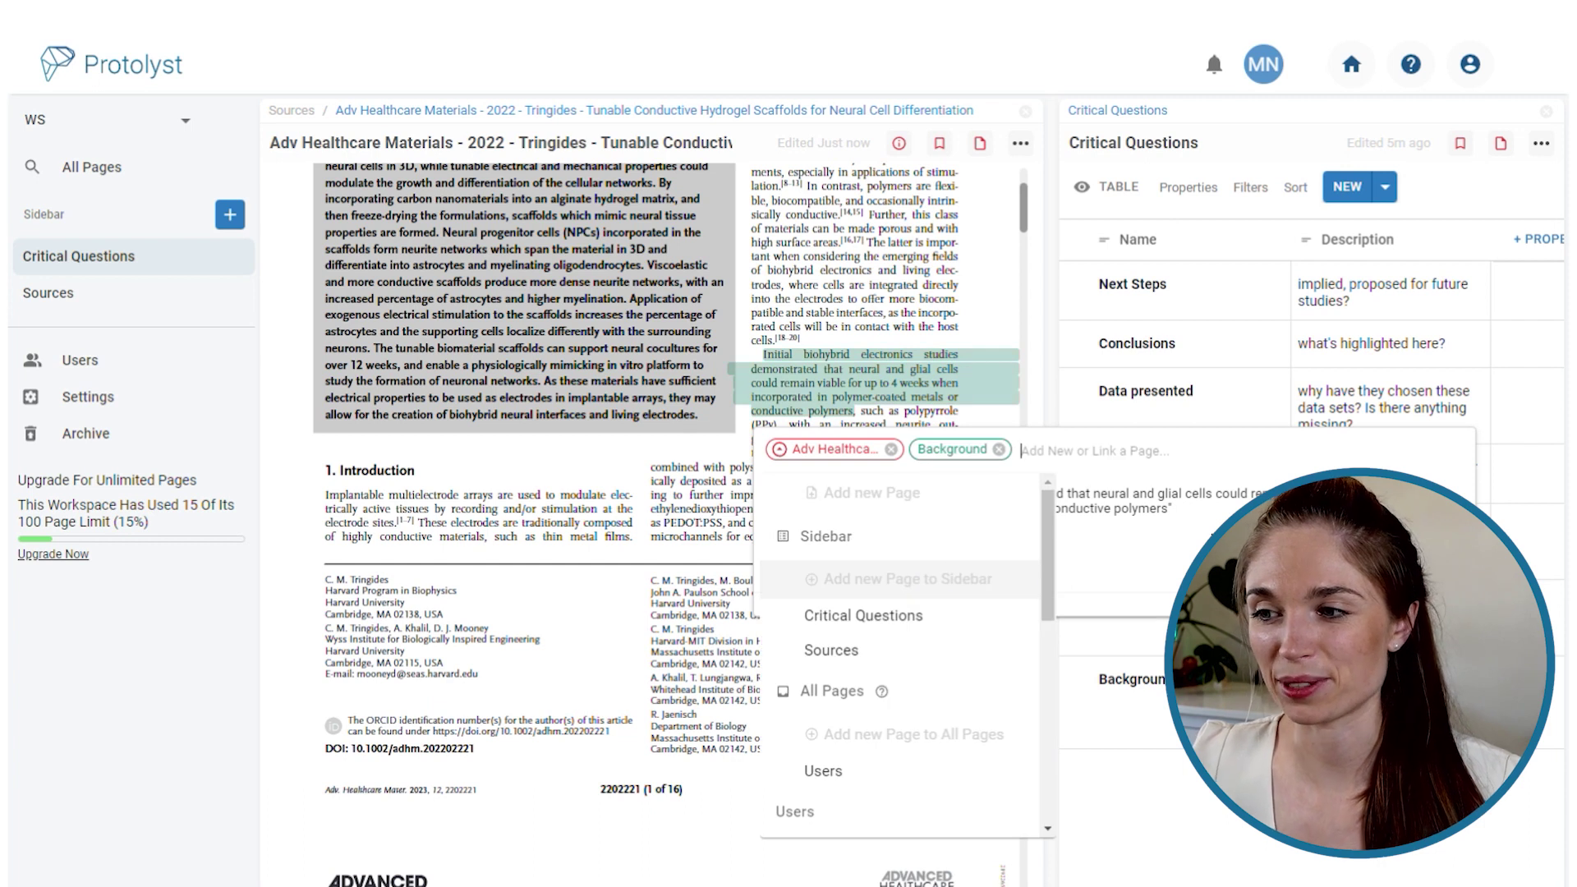
{"action": "key", "text": "Escape"}
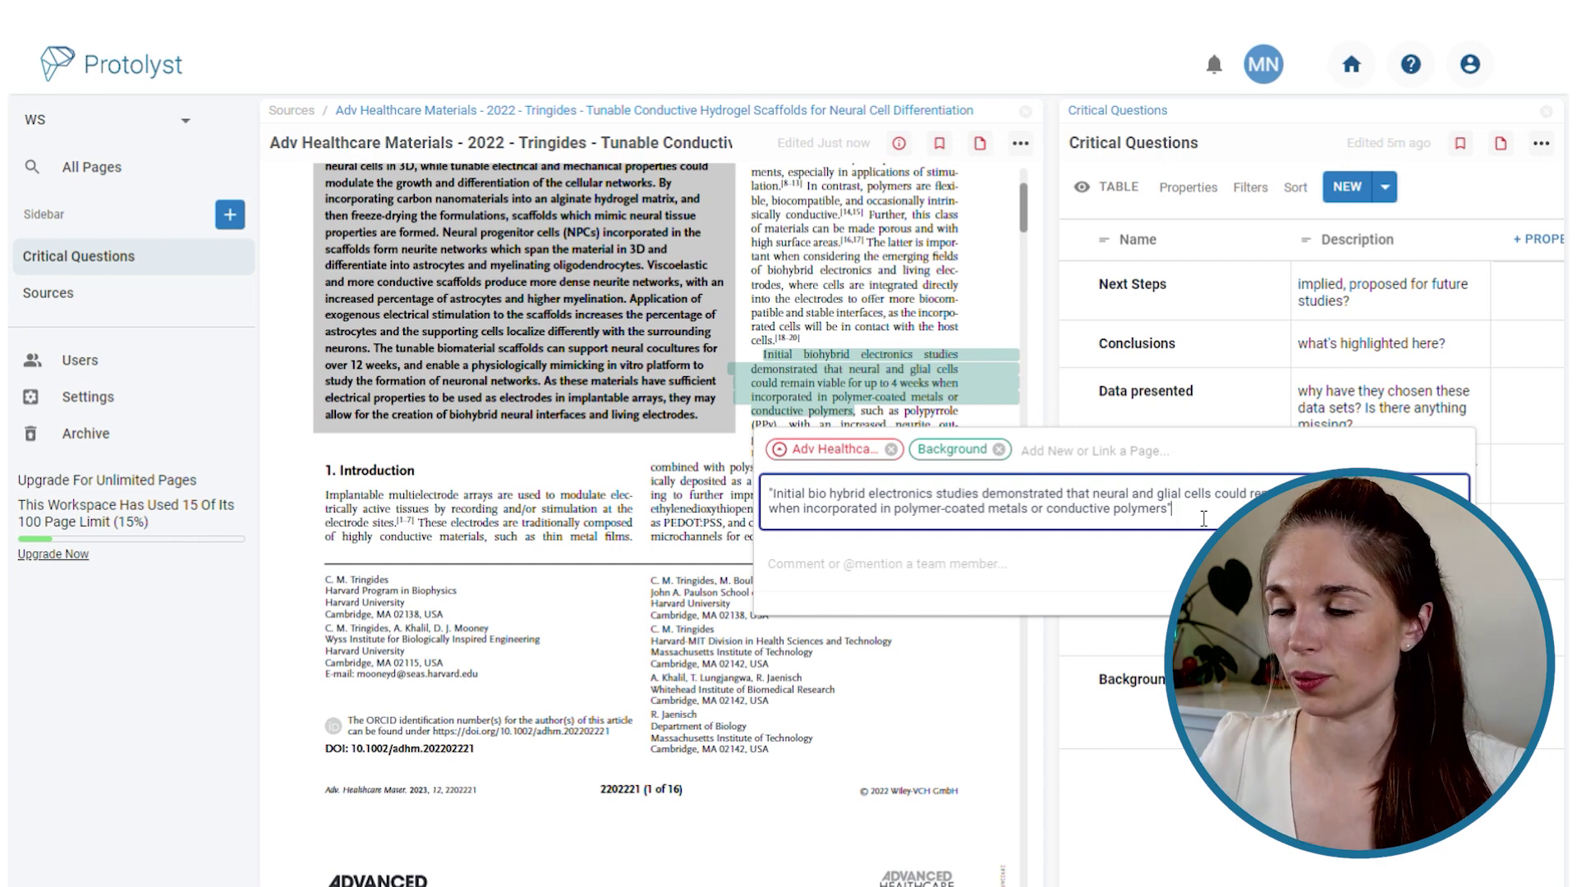
{"action": "key", "text": "Return"}
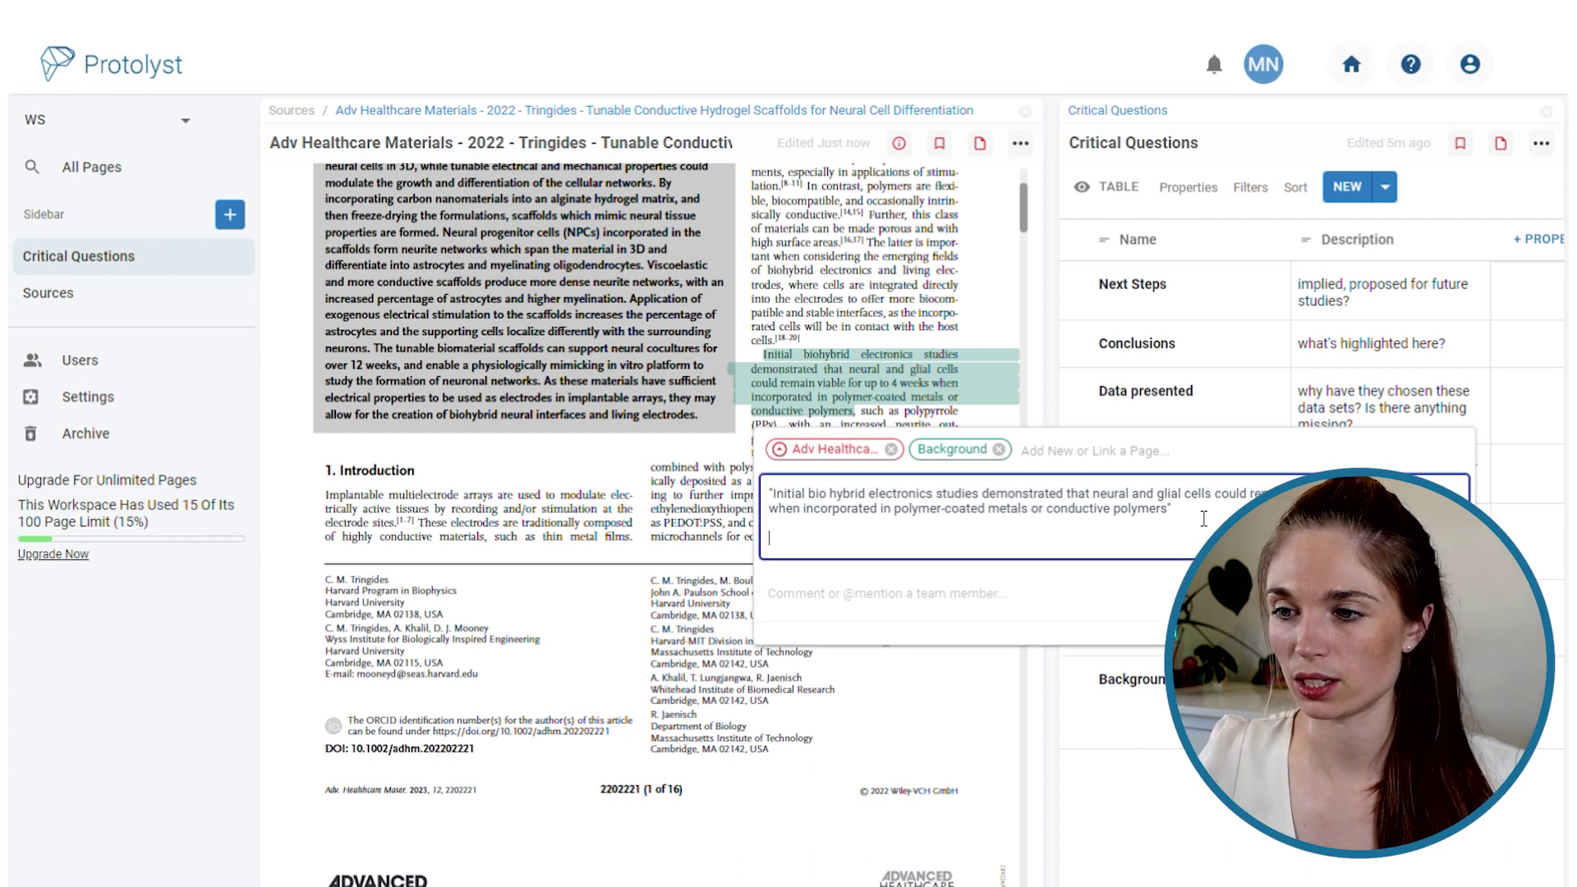
{"action": "type", "text": "type yo"}
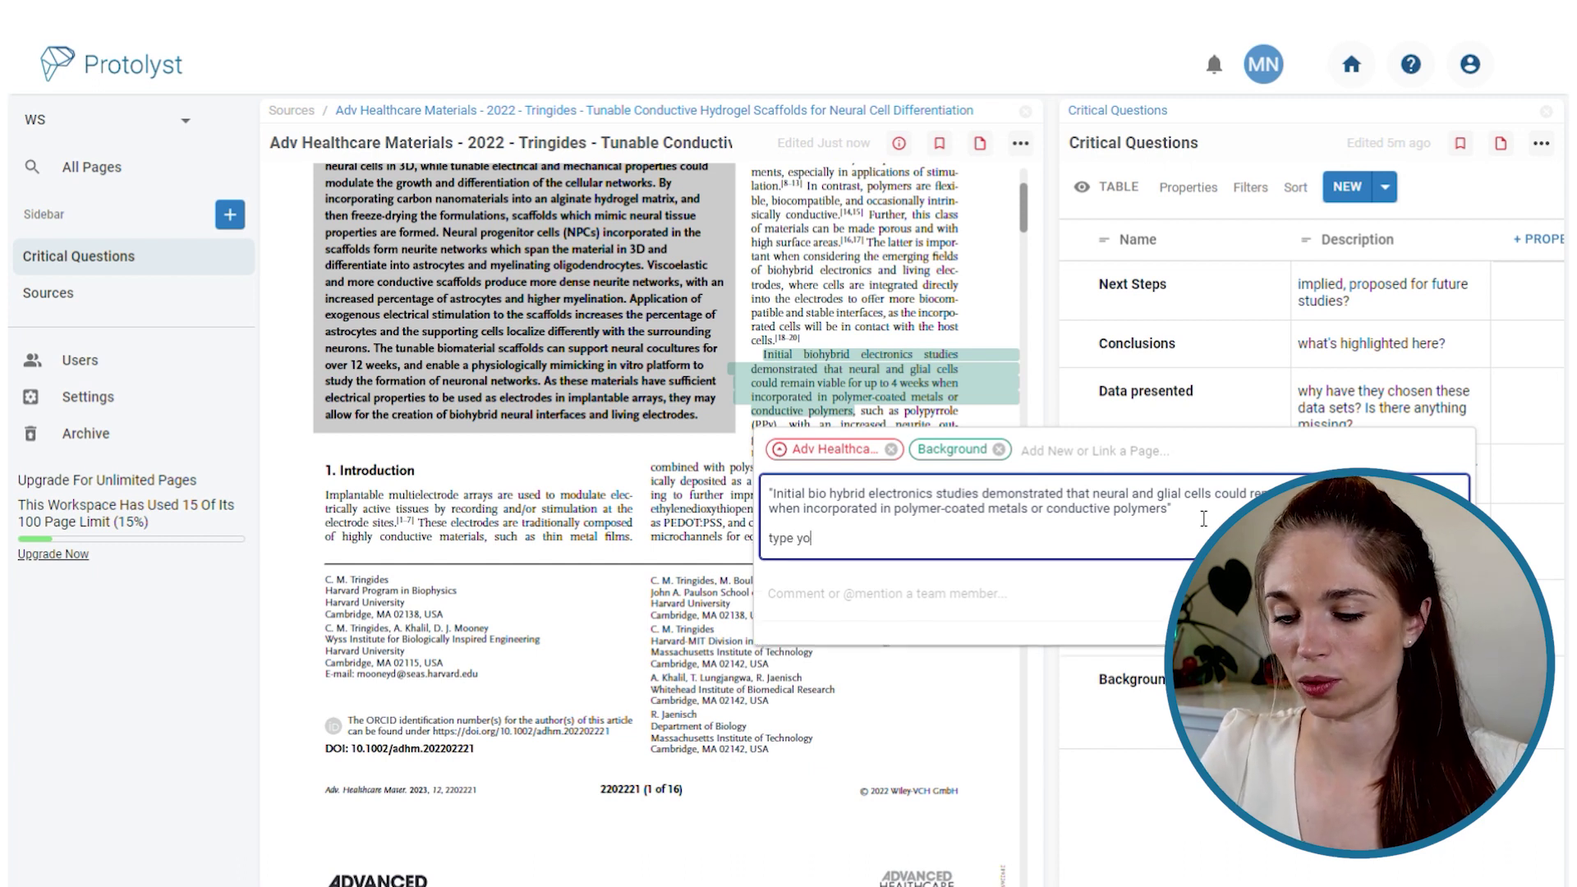
{"action": "type", "text": "ur idea in here"}
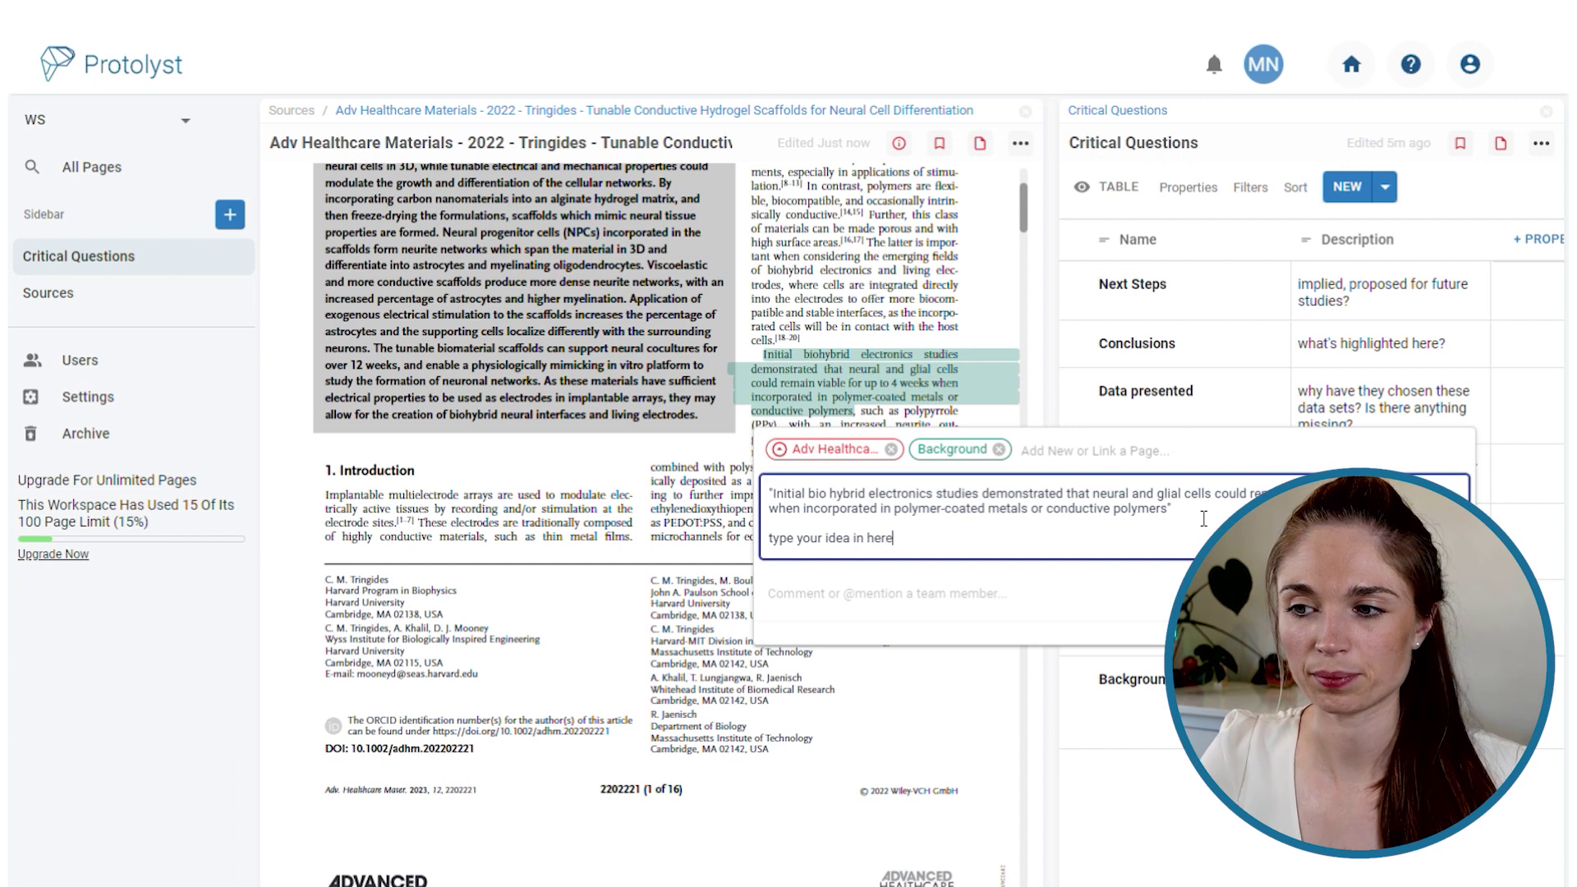